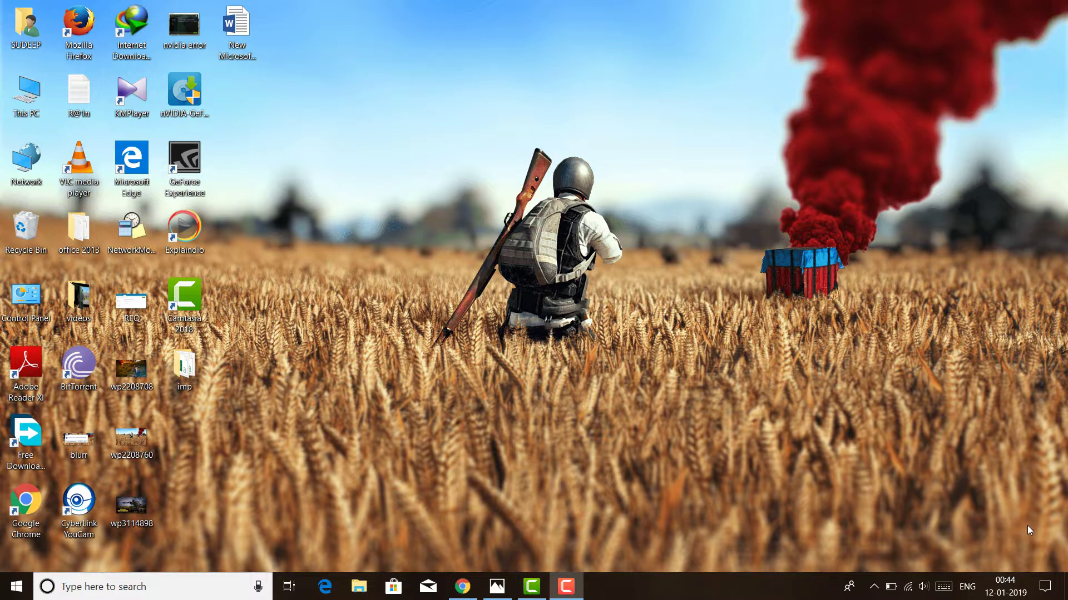
Look for NVIDIA Control Panel in the desktop and NVIDIA tray menus, then open the Win+X menu.
right_click(415, 268)
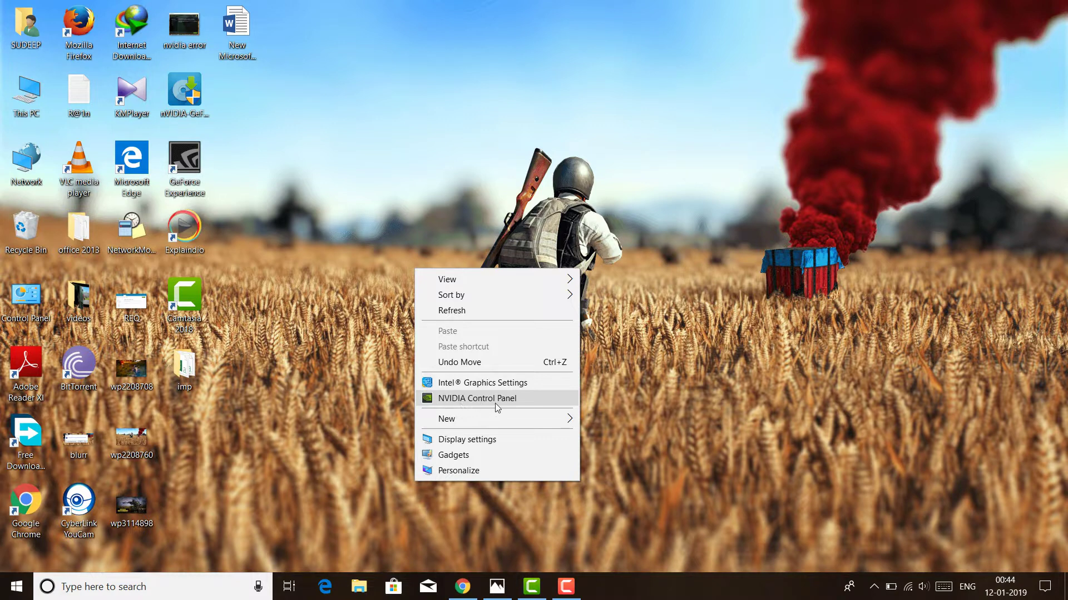
click(824, 534)
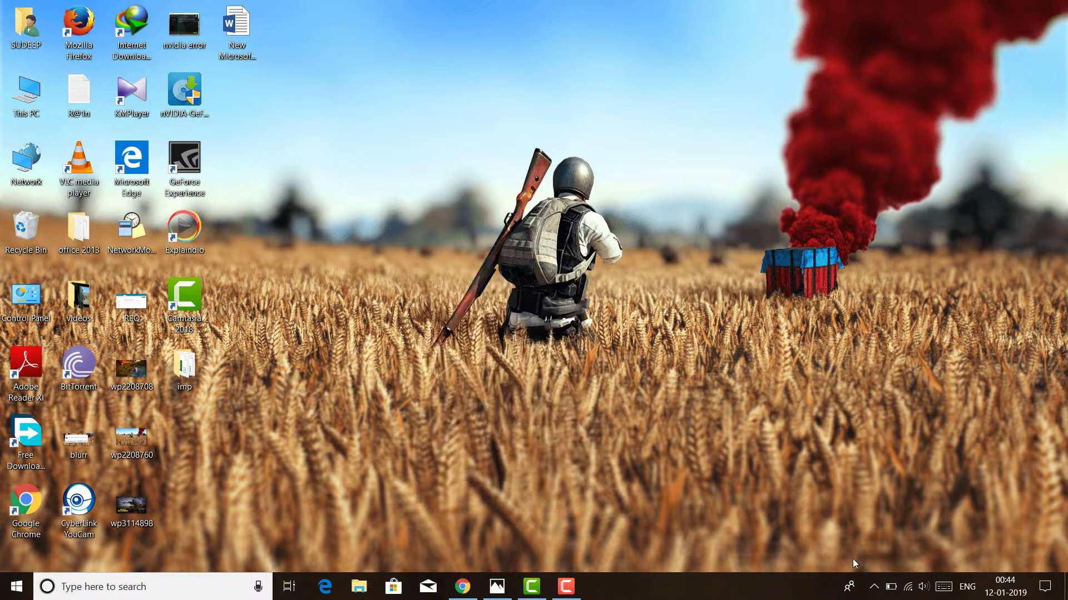
click(872, 590)
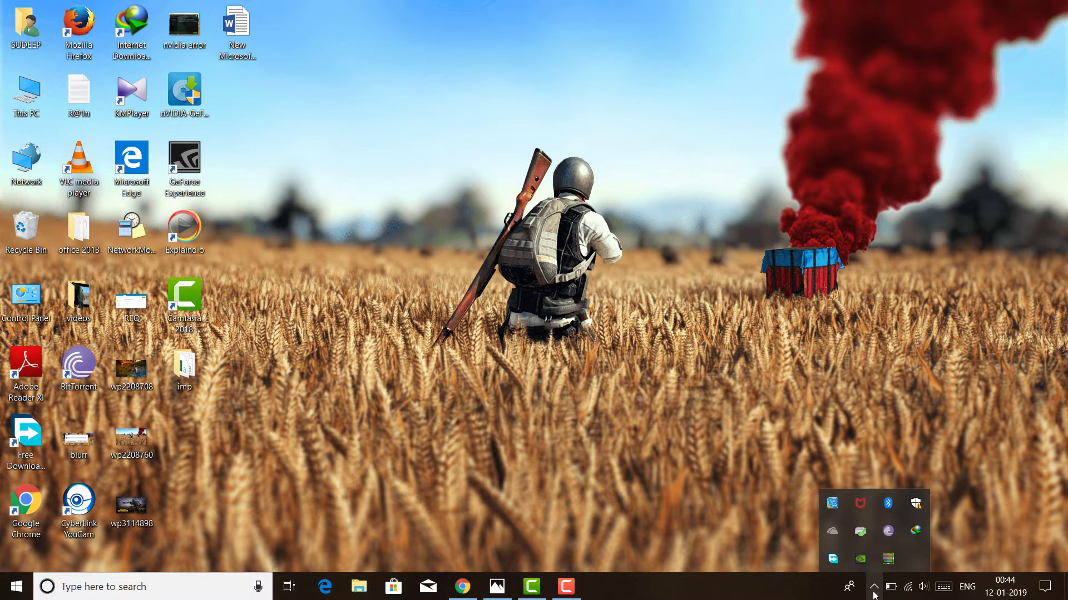
right_click(859, 565)
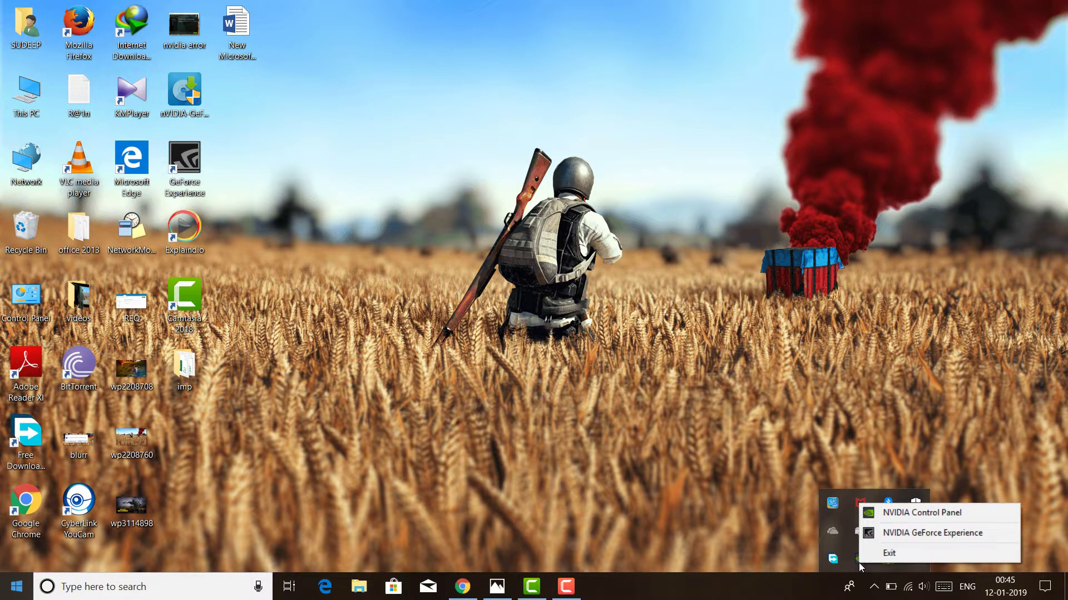
key(super+x)
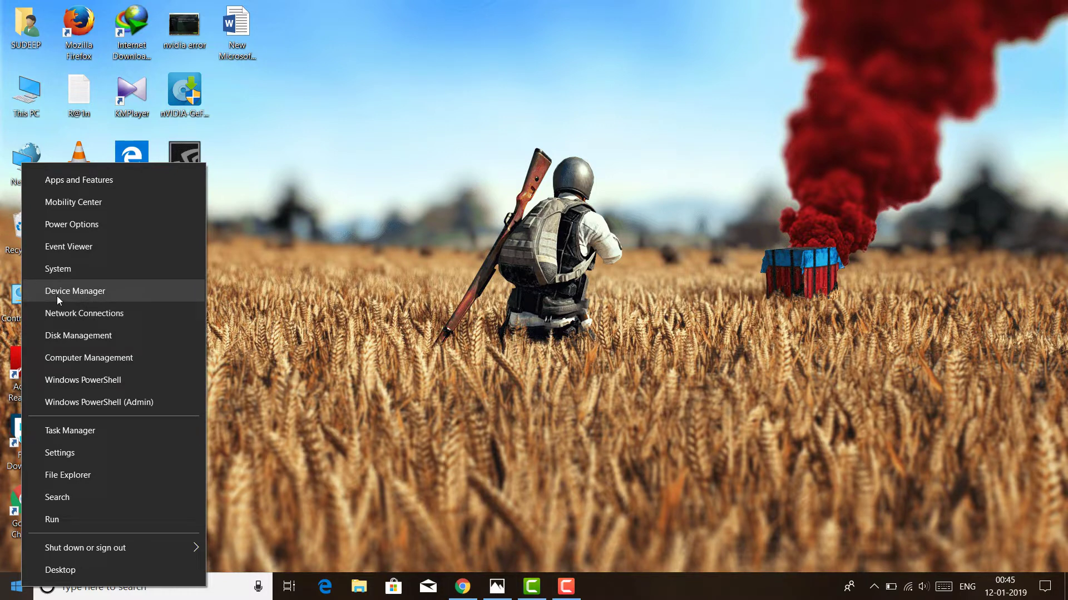
Open Device Manager from the Win+X menu and maximize its window.
click(78, 292)
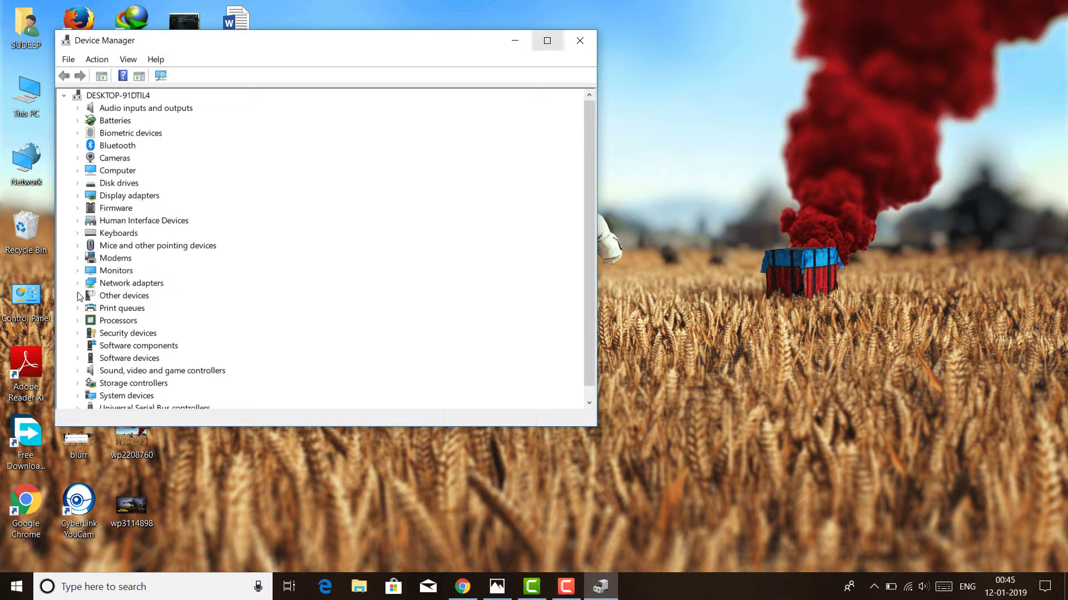
click(547, 41)
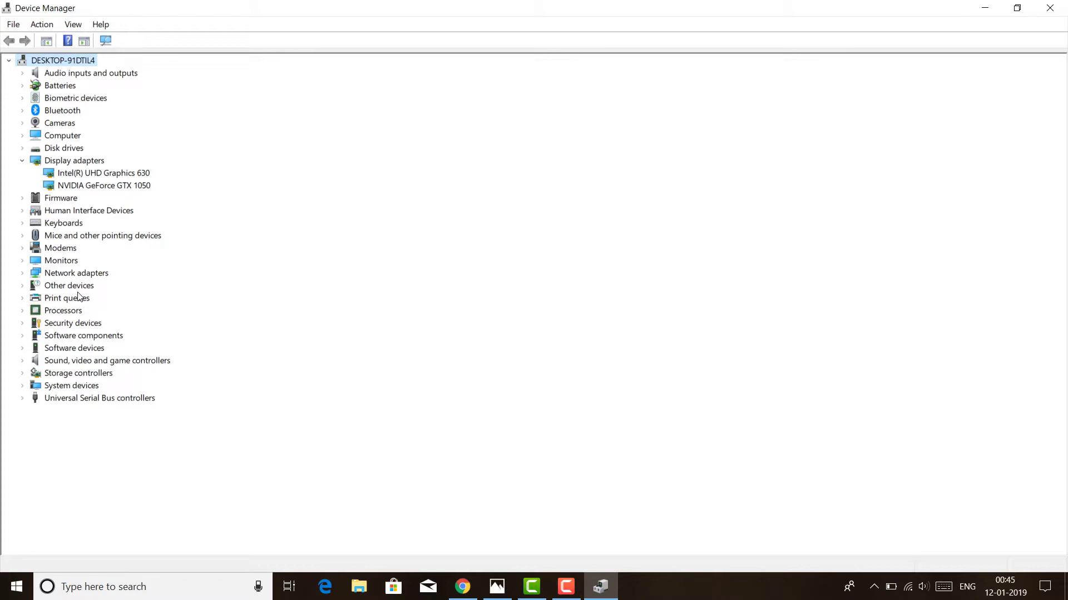
key(i)
key(Down)
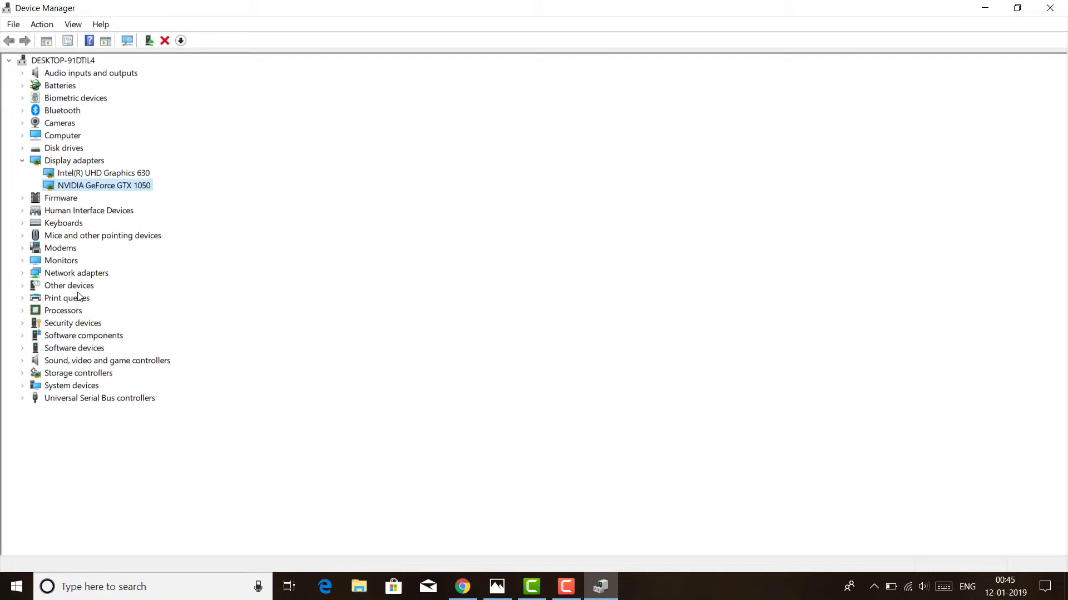
key(Up)
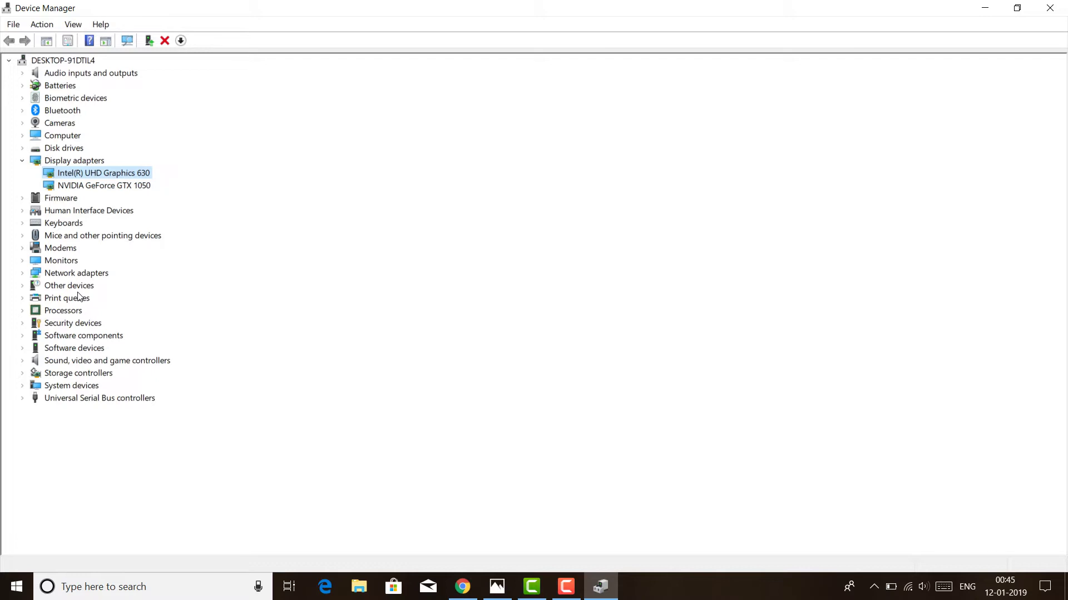
key(shift+F10)
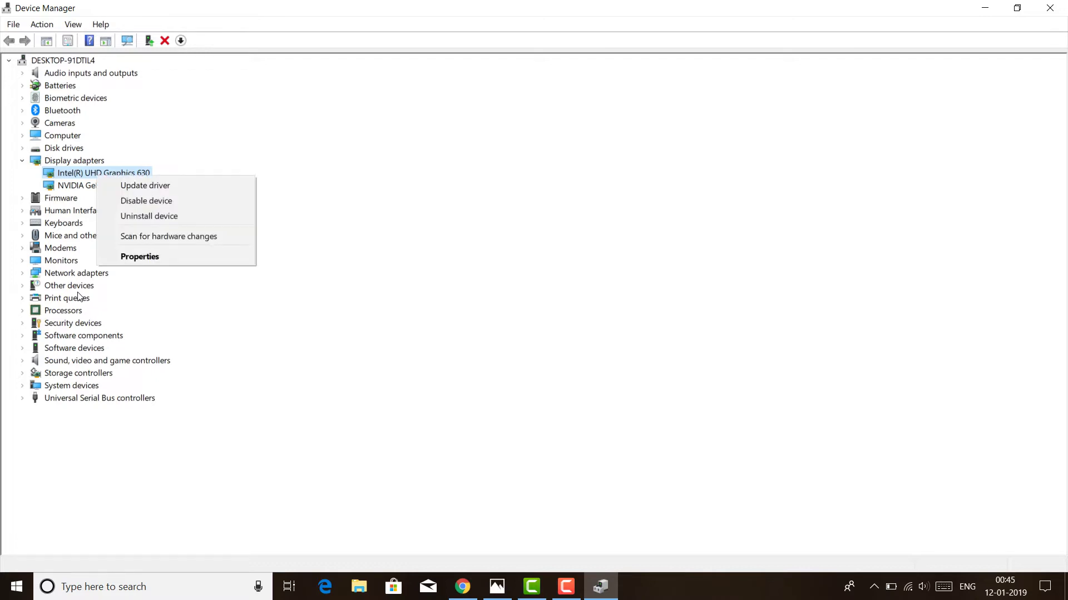
key(Down)
key(Down)
key(Down)
key(Up)
key(Down)
key(Return)
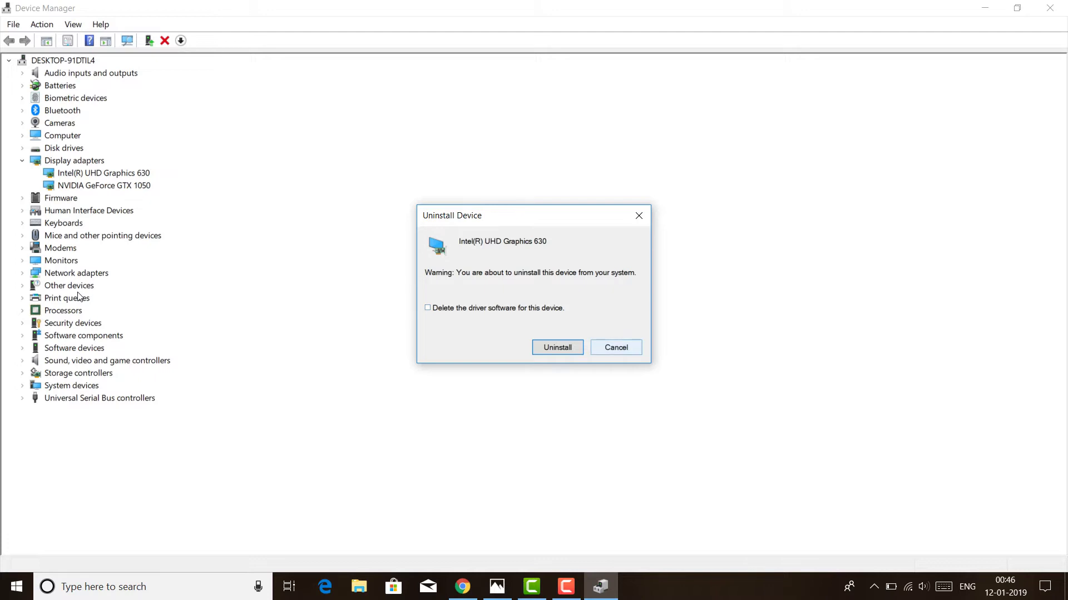
click(615, 348)
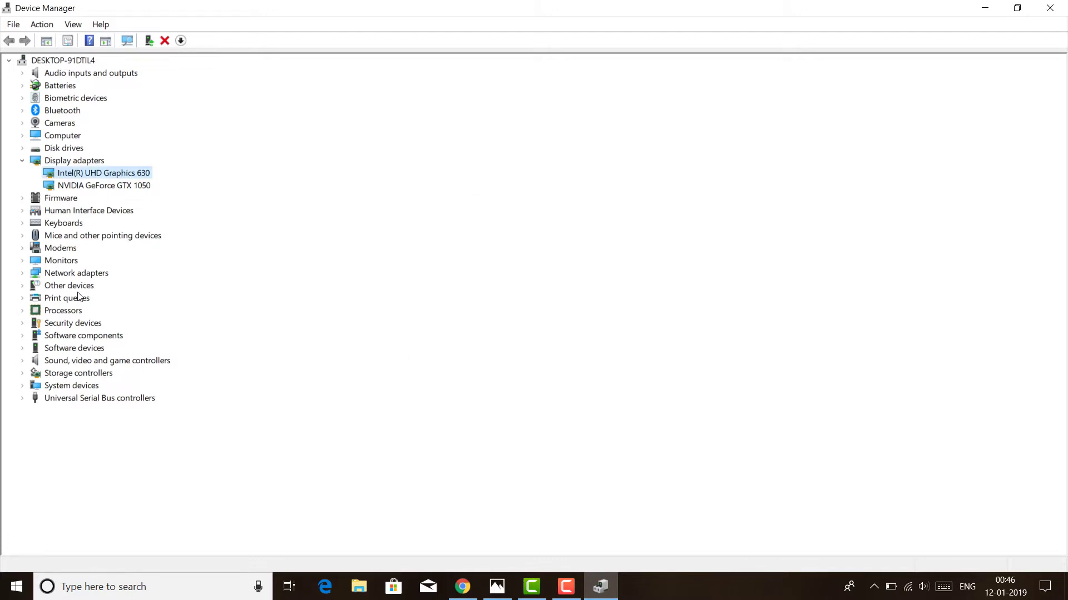
key(Down)
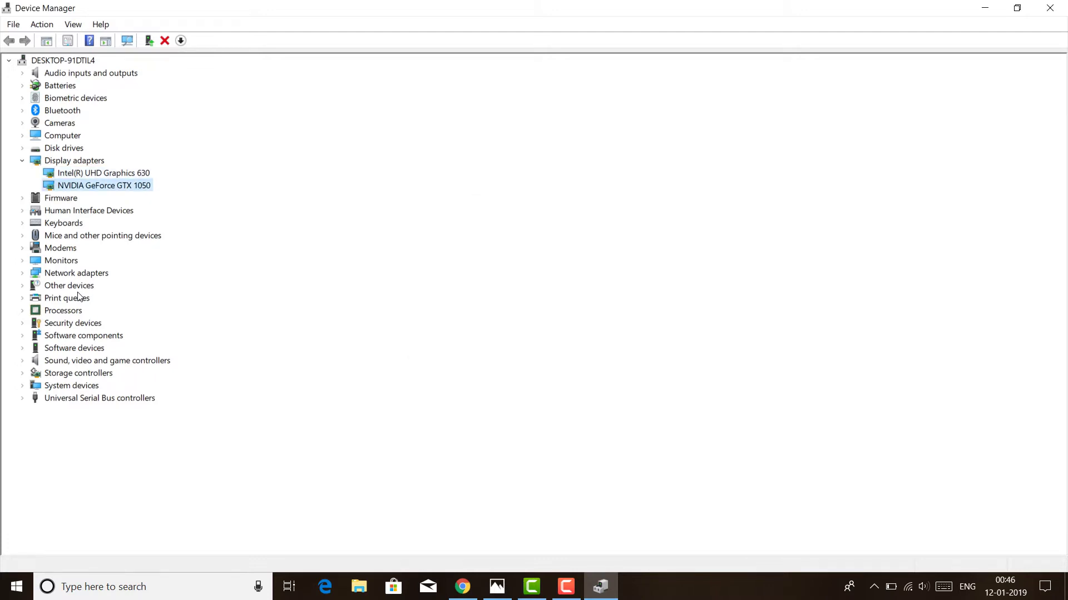
key(shift+F10)
key(Down)
key(Down)
key(Down)
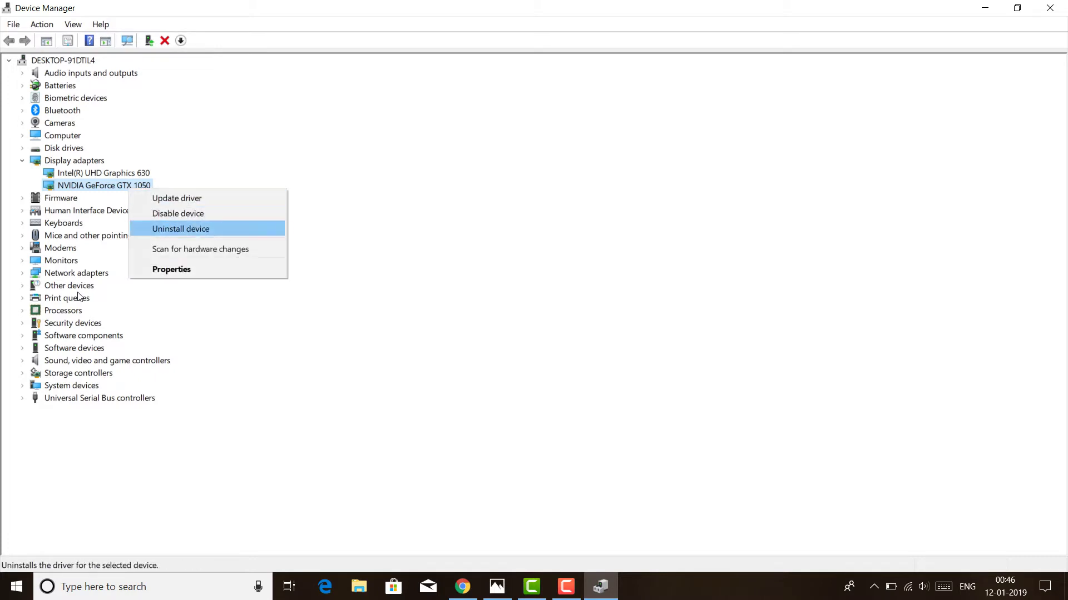
key(Return)
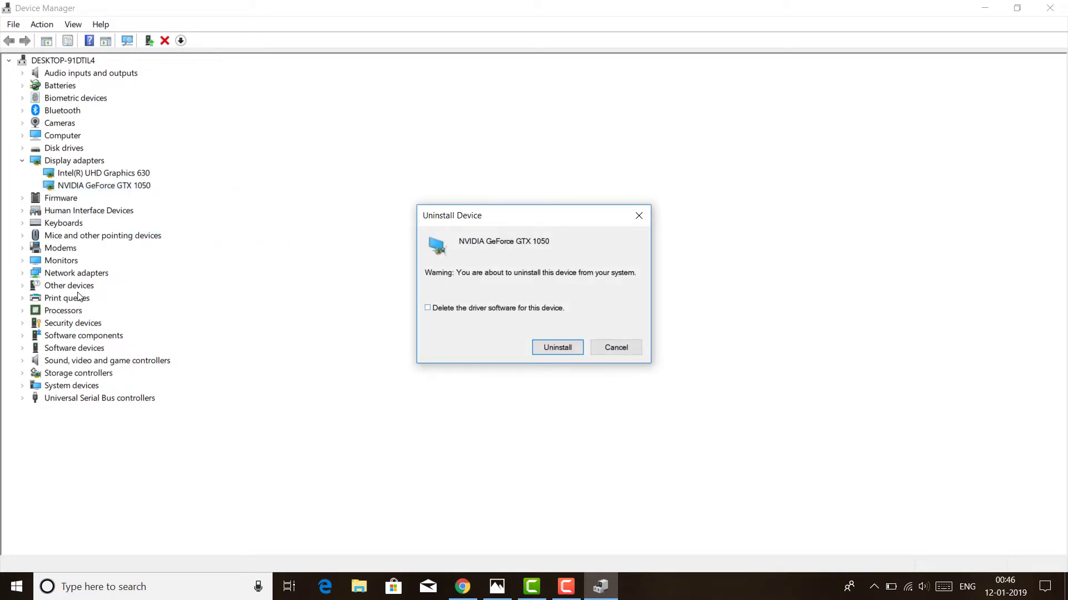
key(Return)
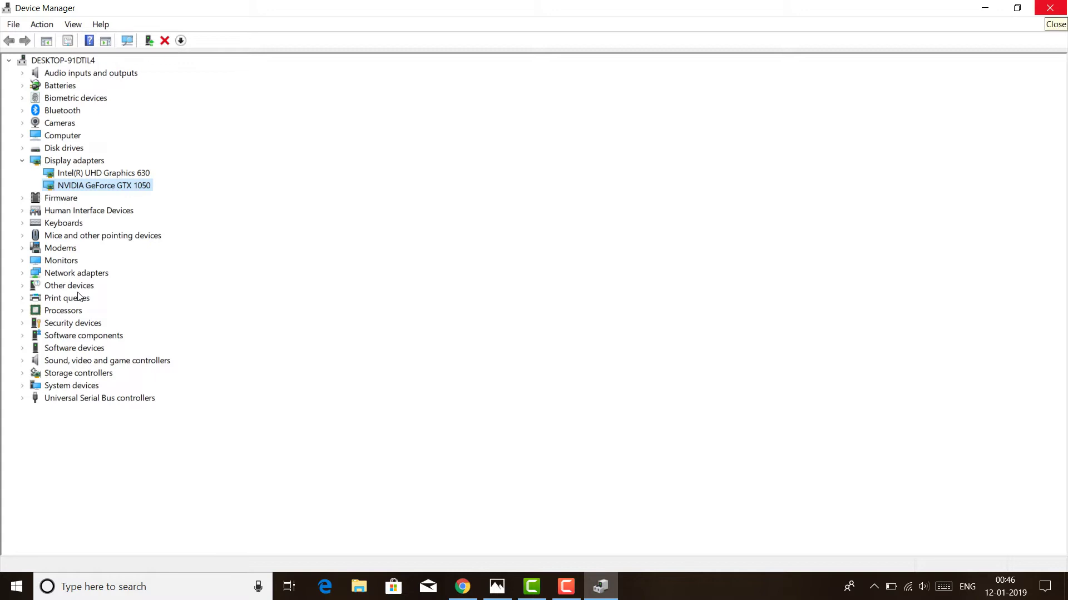
Close Device Manager, refresh the desktop twice, and return to the Dell Support page in Chrome.
key(alt+F4)
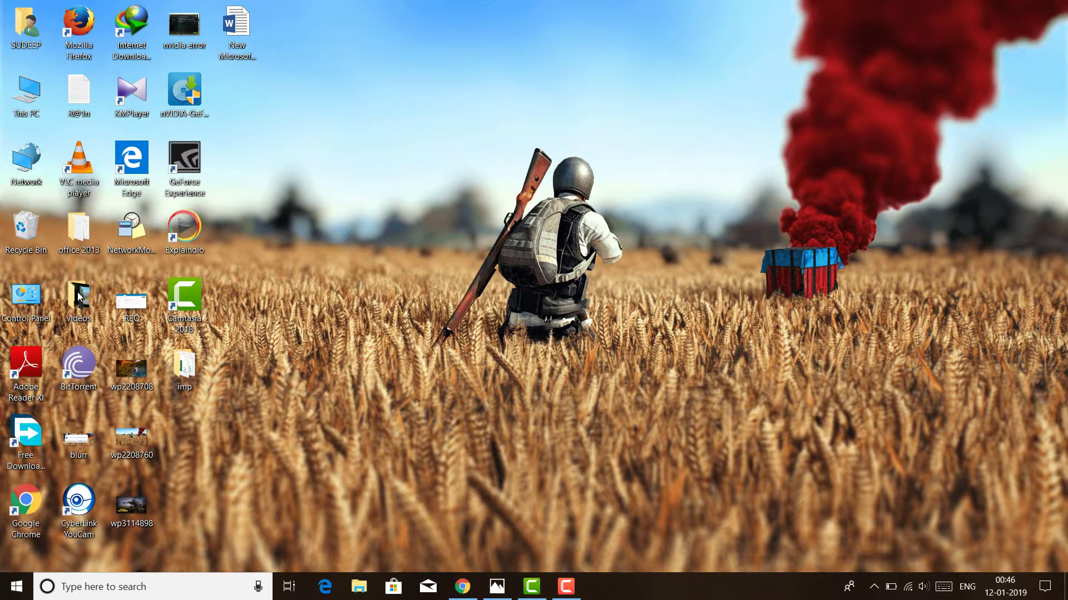
right_click(420, 260)
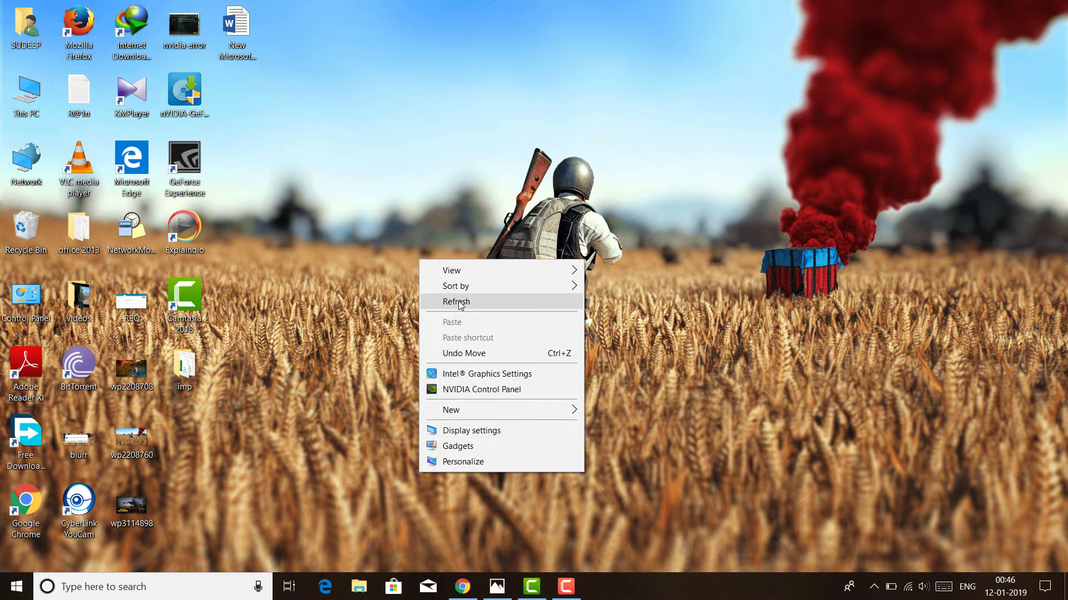
click(460, 305)
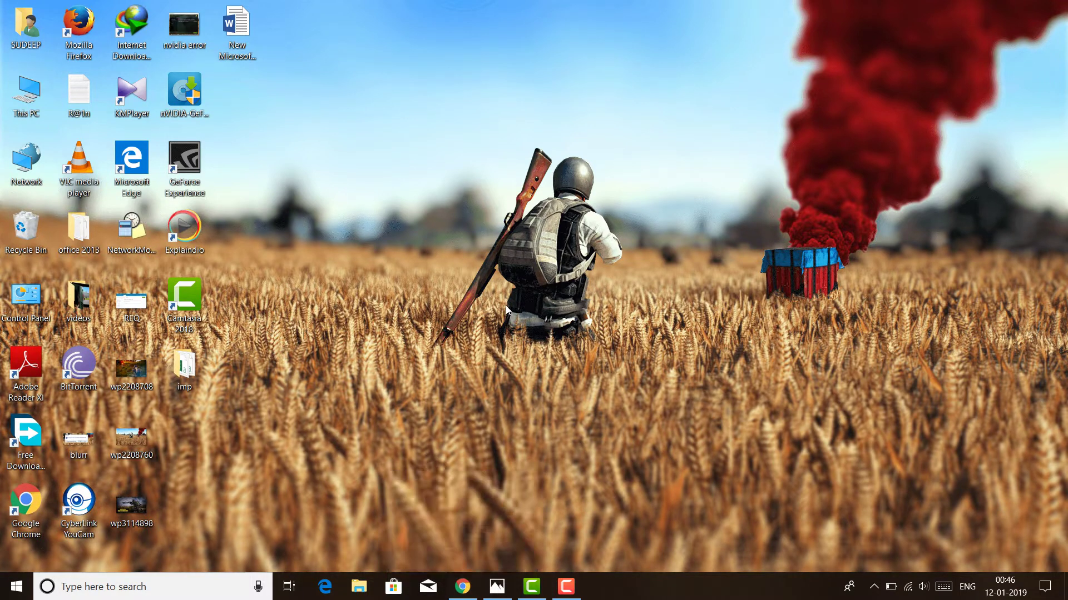
right_click(494, 243)
click(528, 289)
click(463, 587)
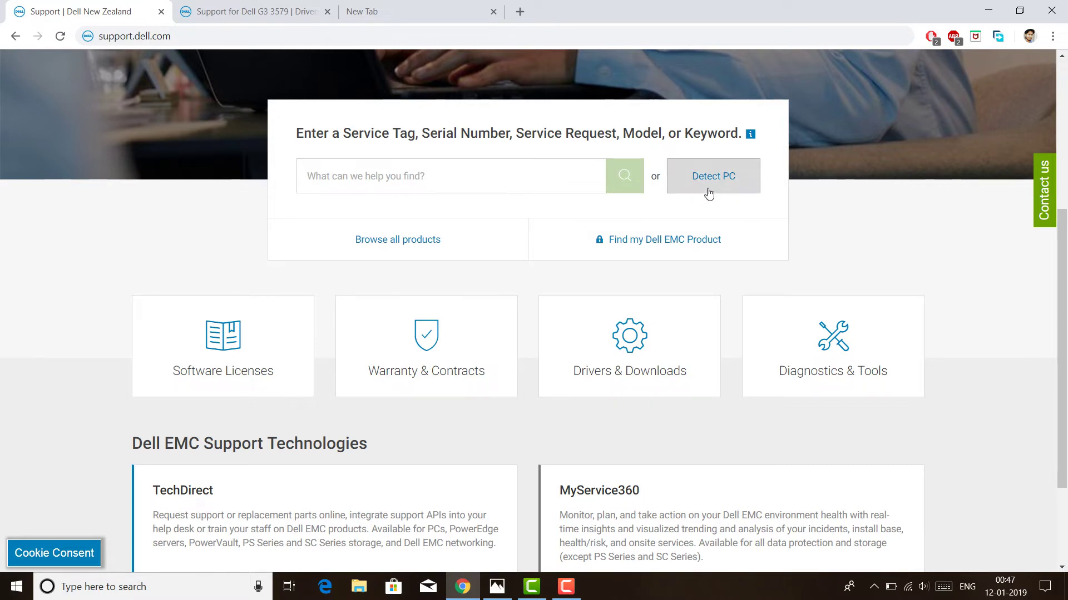
On the Dell G3 3579 drivers tab, show all drivers and scroll to the video drivers.
click(274, 16)
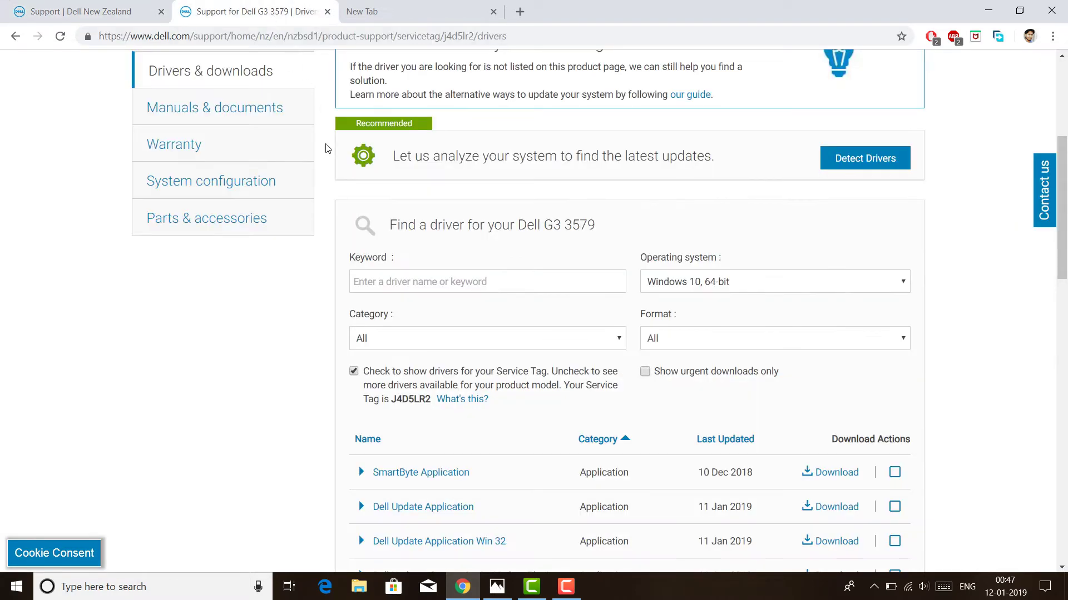
scroll(389, 371, down, 6)
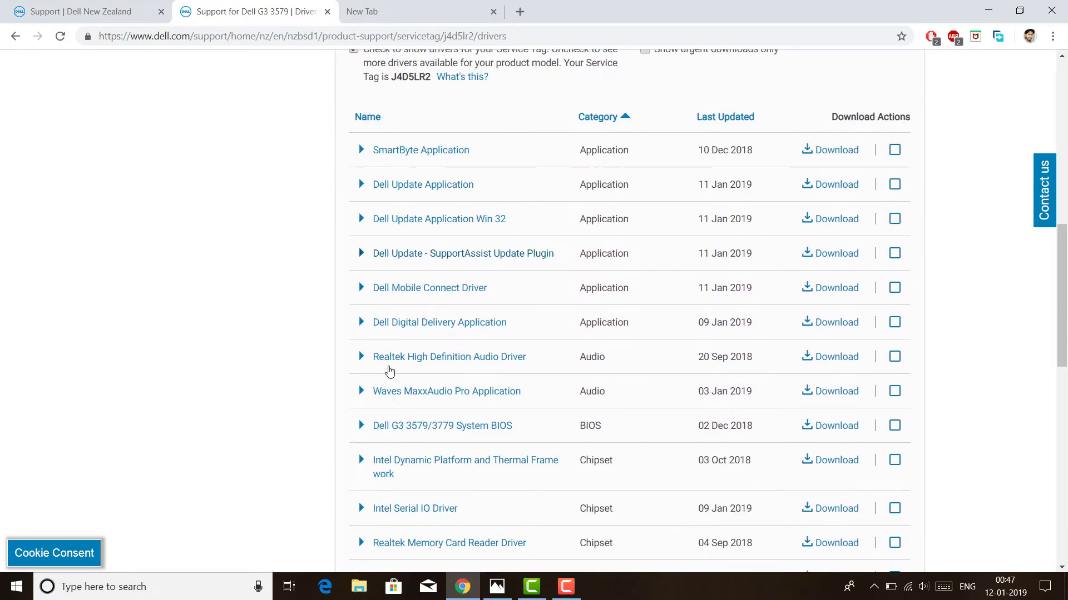
scroll(465, 430, down, 4)
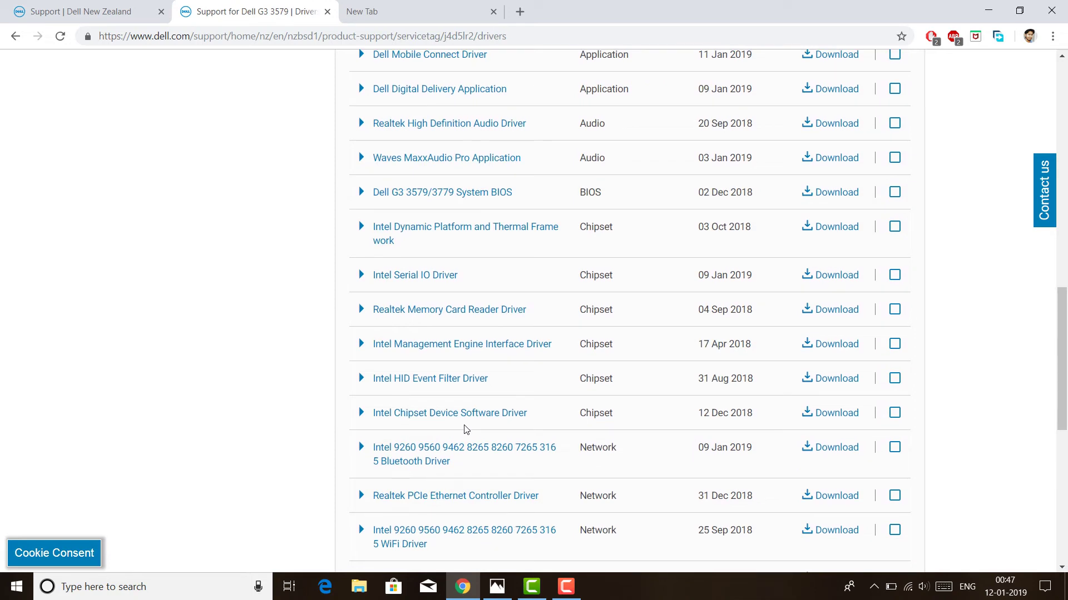
scroll(466, 429, down, 3)
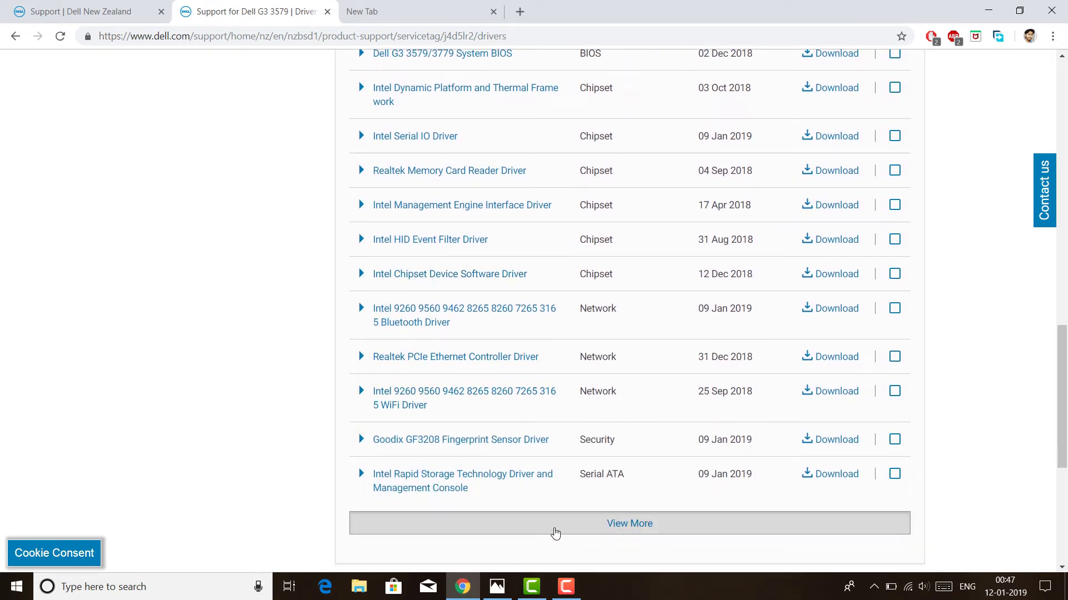
click(553, 531)
scroll(549, 505, down, 4)
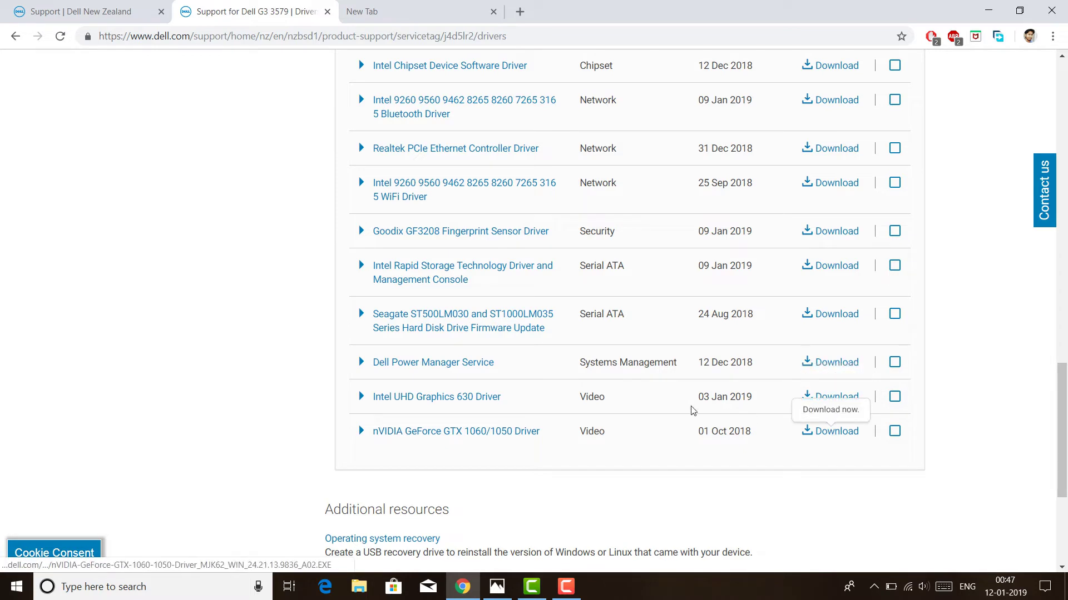
Minimize Chrome and refresh the desktop.
click(988, 16)
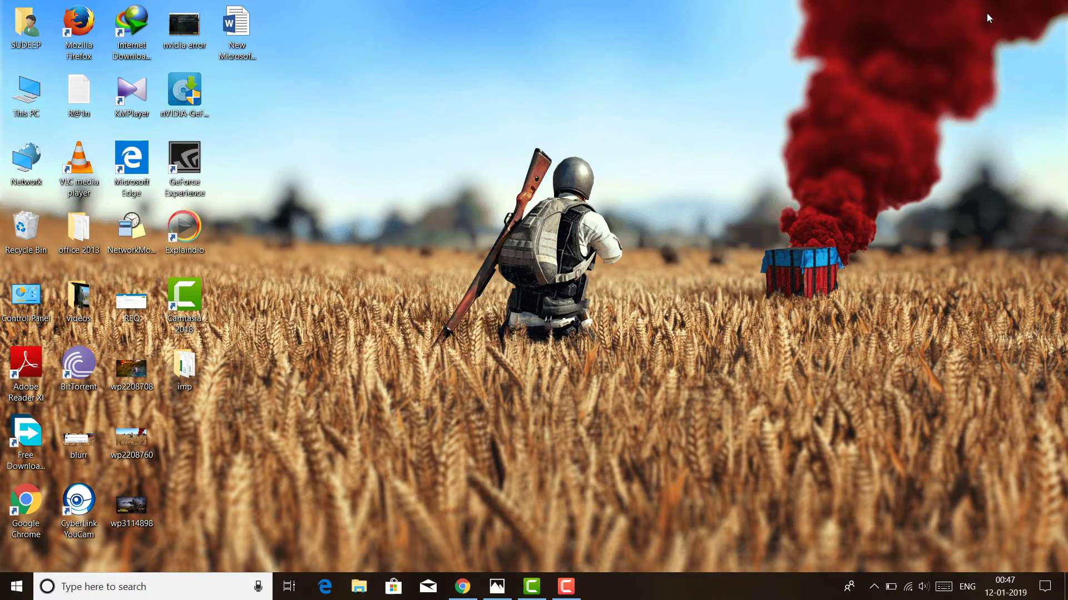
right_click(467, 235)
click(497, 276)
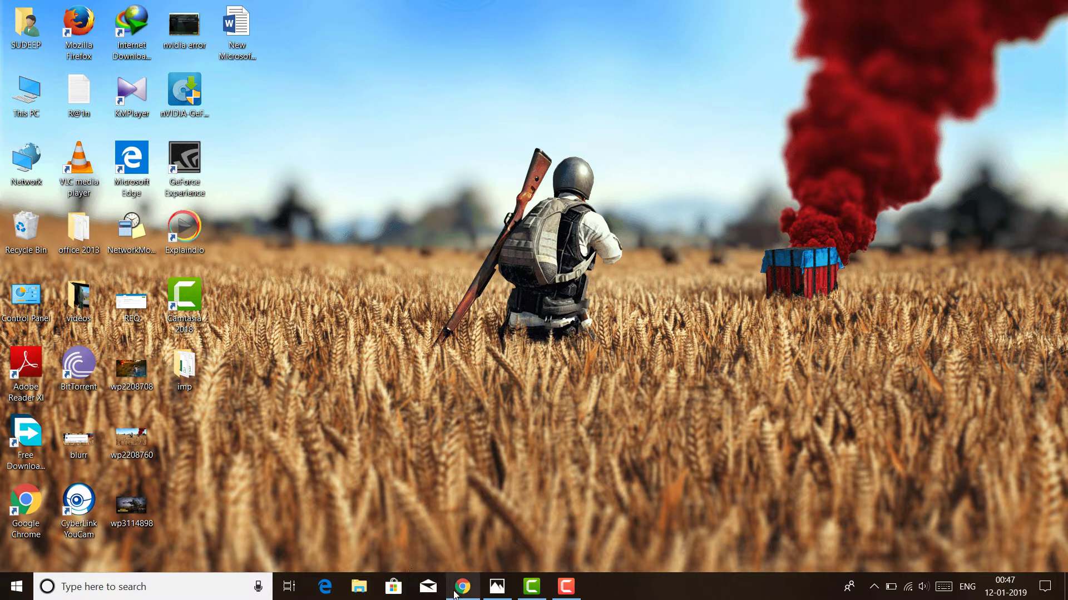
Bring Chrome back and search for 'nvdia' in the empty new tab.
mouse_move(463, 586)
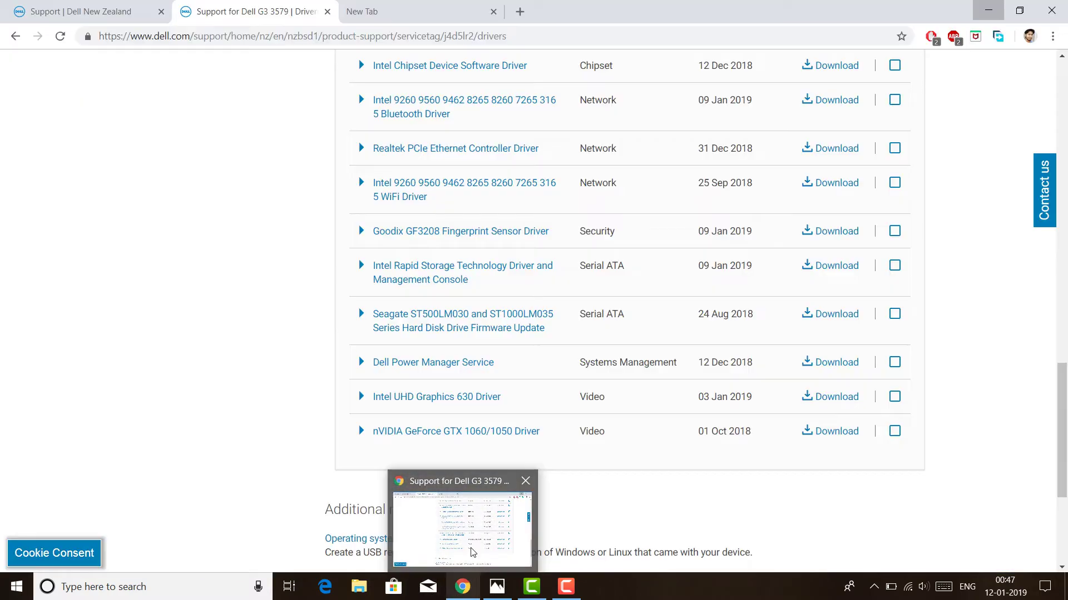
click(473, 554)
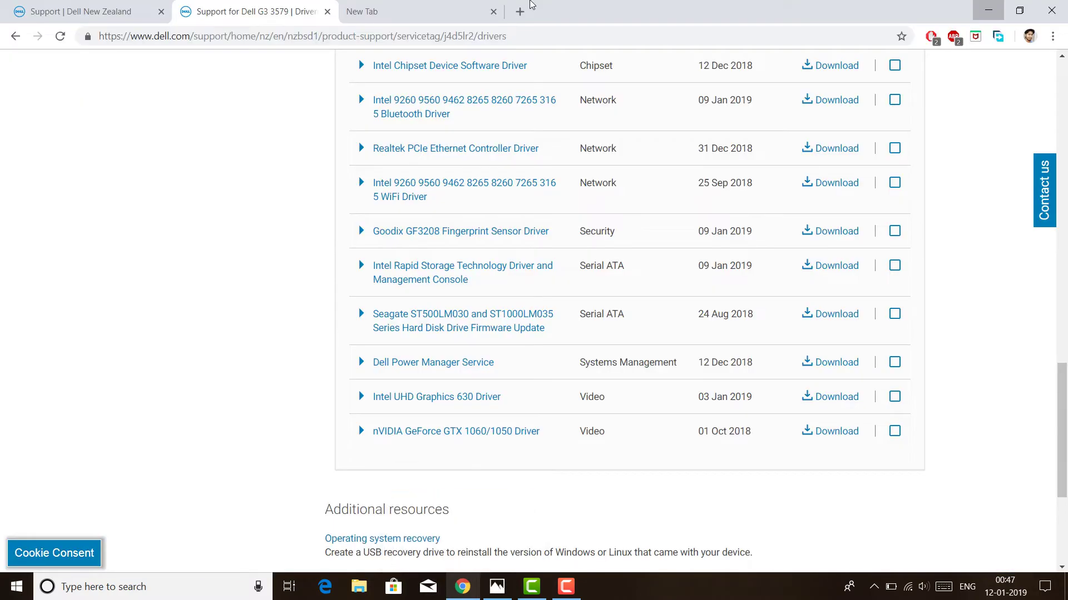
click(461, 12)
text(nvdia)
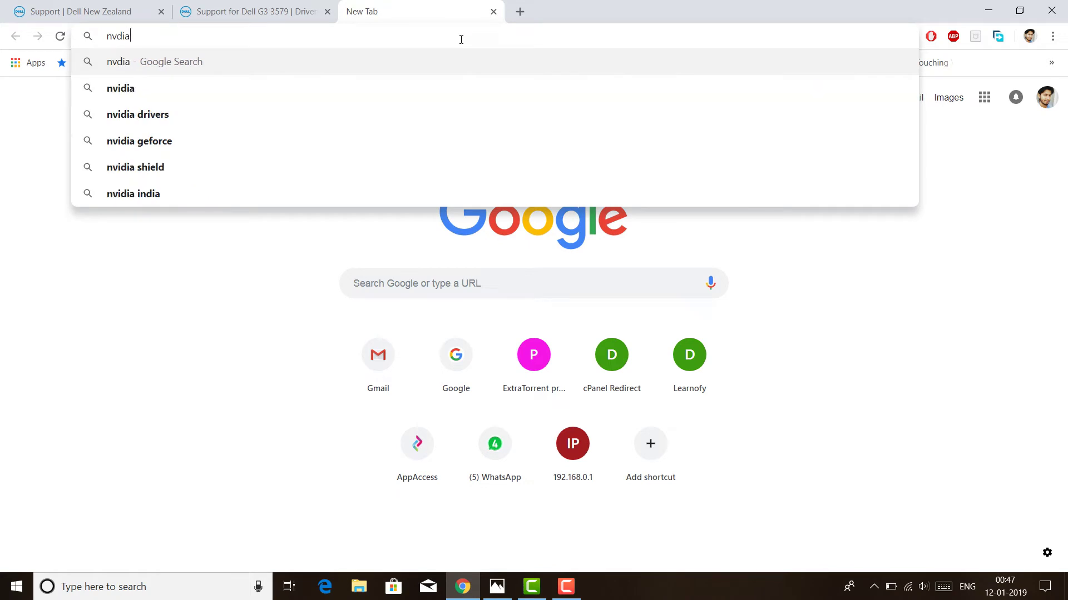
key(Return)
Open the official NVIDIA website and go to its GeForce Drivers page.
click(178, 246)
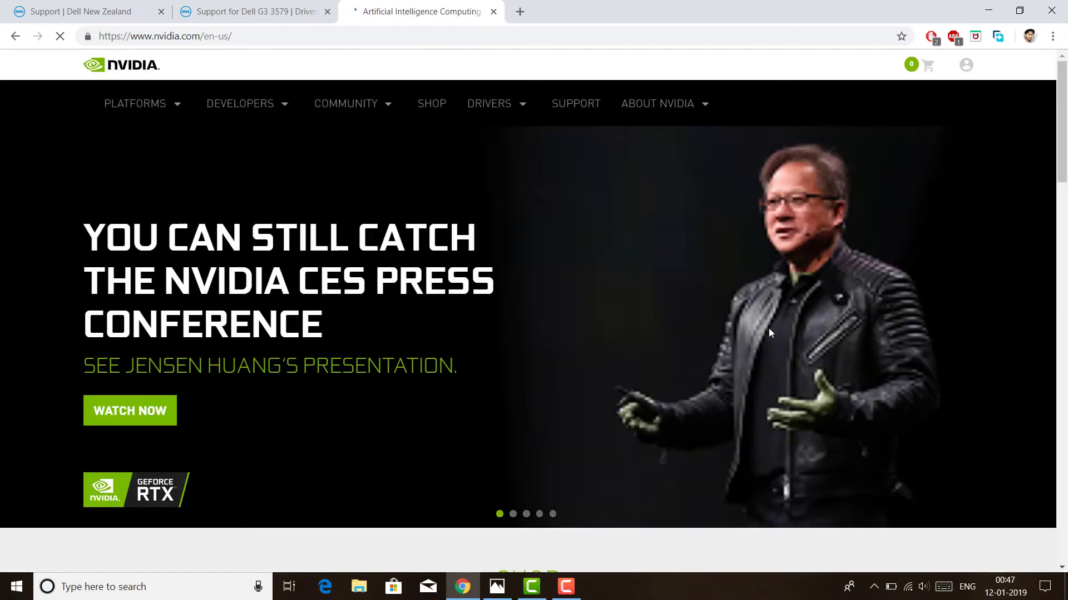
click(524, 107)
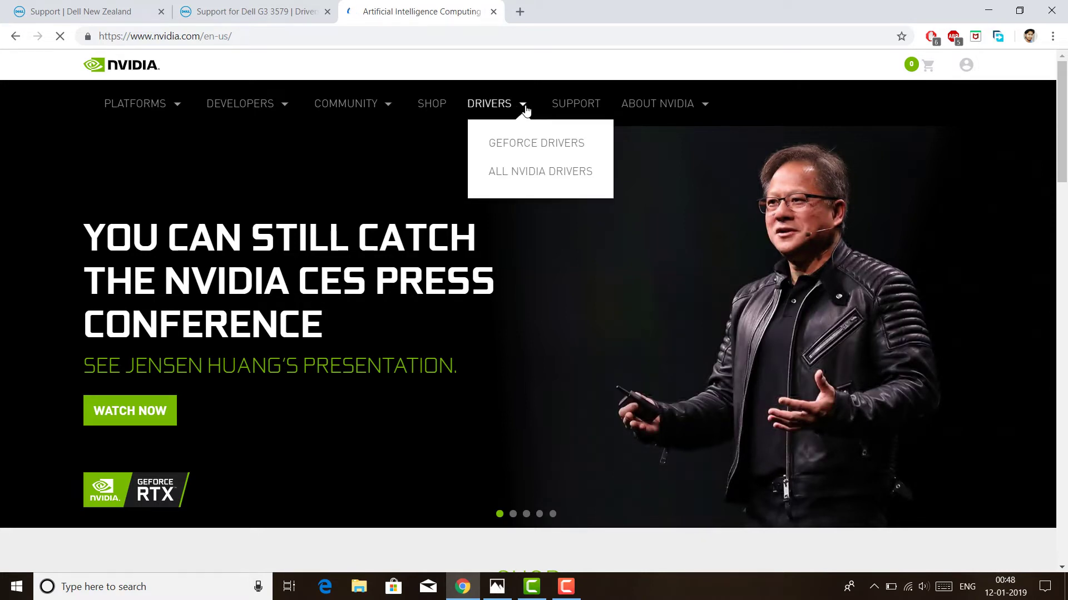
click(534, 148)
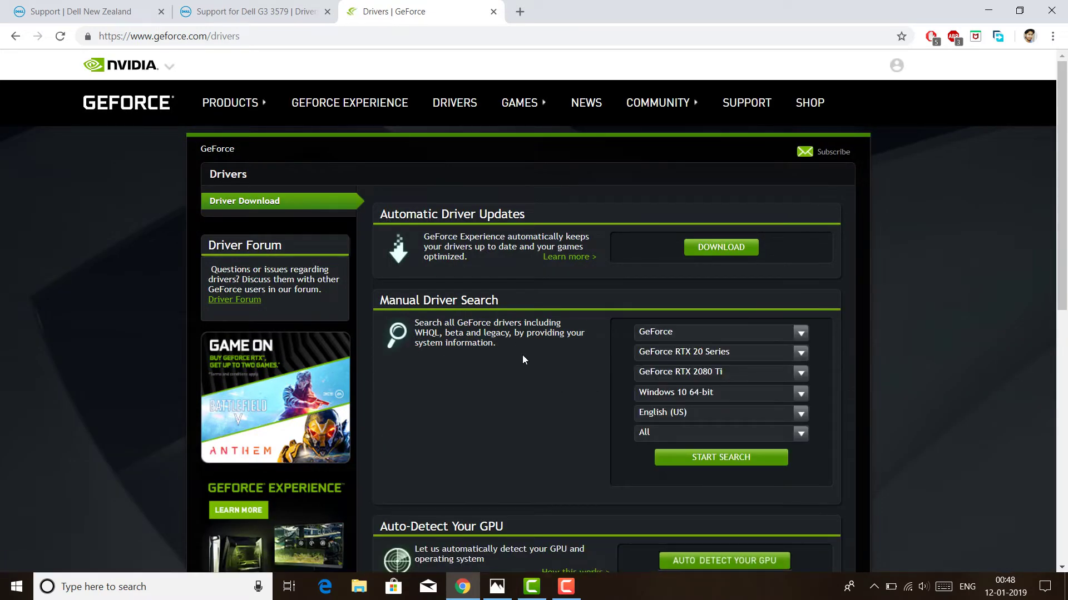
Highlight the sentence about GeForce Experience automatically updating drivers.
scroll(522, 355, down, 3)
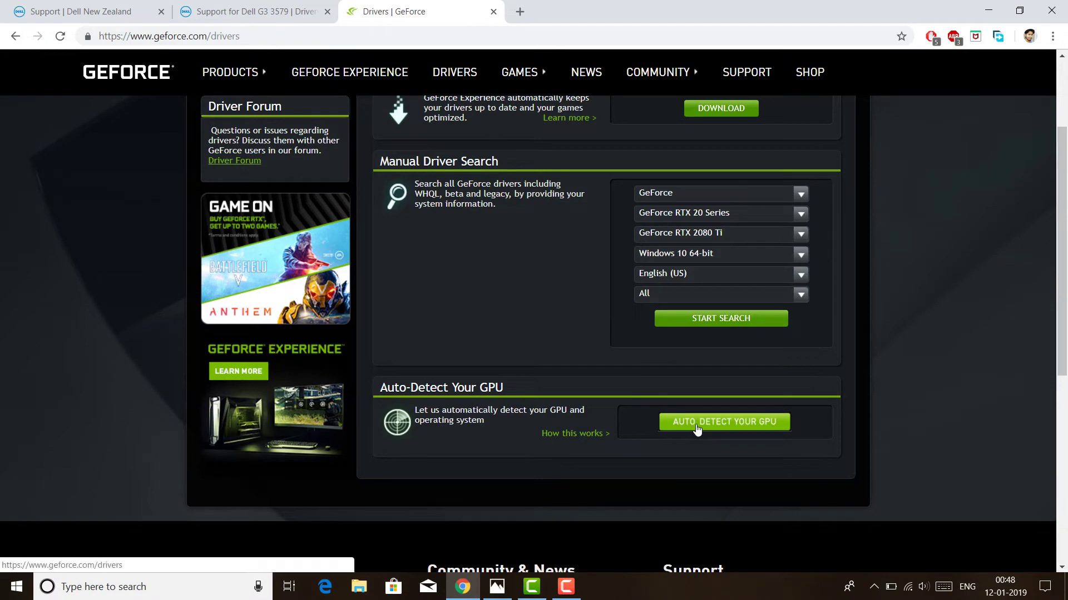
scroll(697, 428, up, 3)
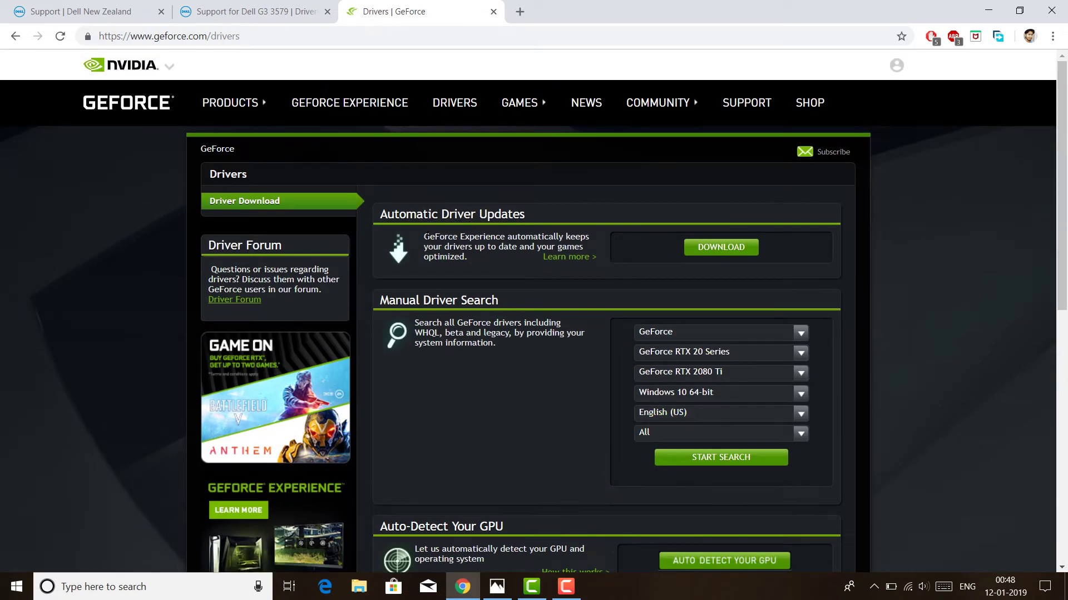
drag(424, 236, 488, 247)
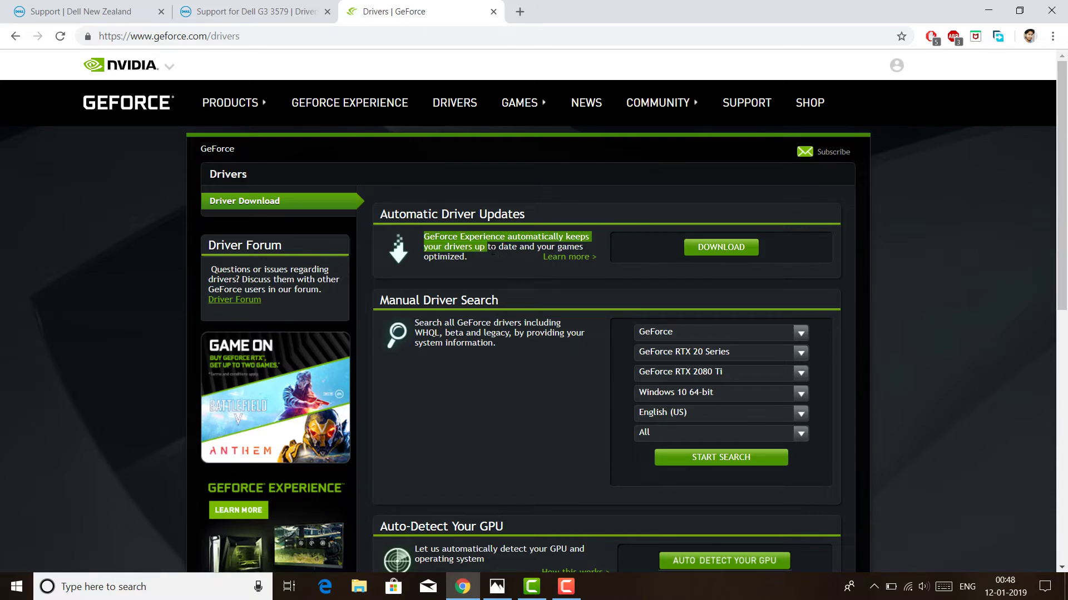
scroll(511, 287, down, 3)
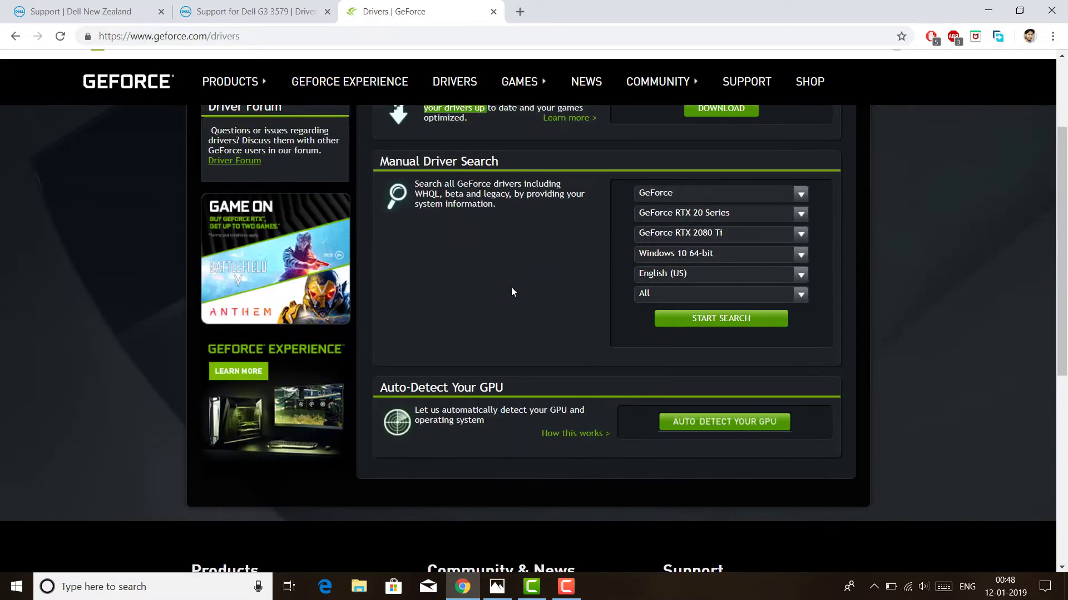
scroll(582, 370, up, 3)
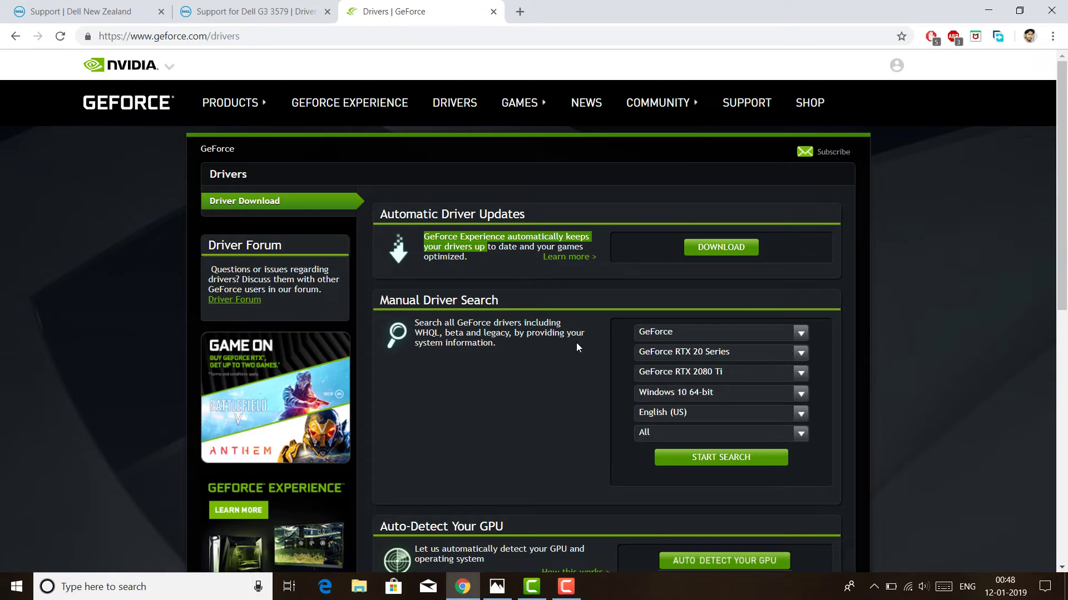
Minimize Chrome, refresh the desktop twice, and view the nvidia error.PNG screenshot in Photos.
click(989, 12)
right_click(500, 192)
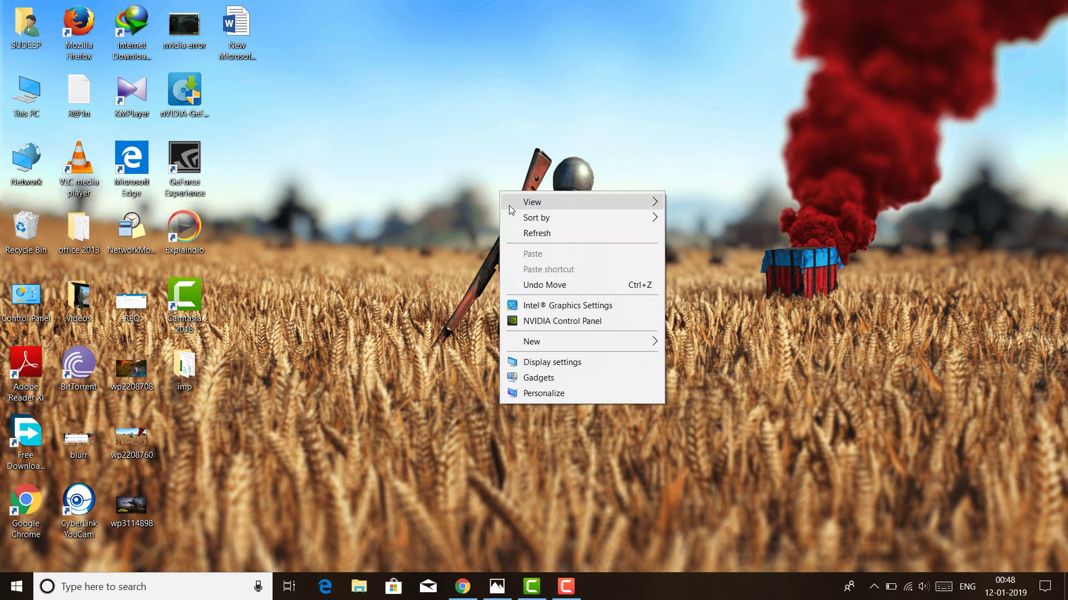
click(530, 234)
right_click(437, 204)
click(468, 247)
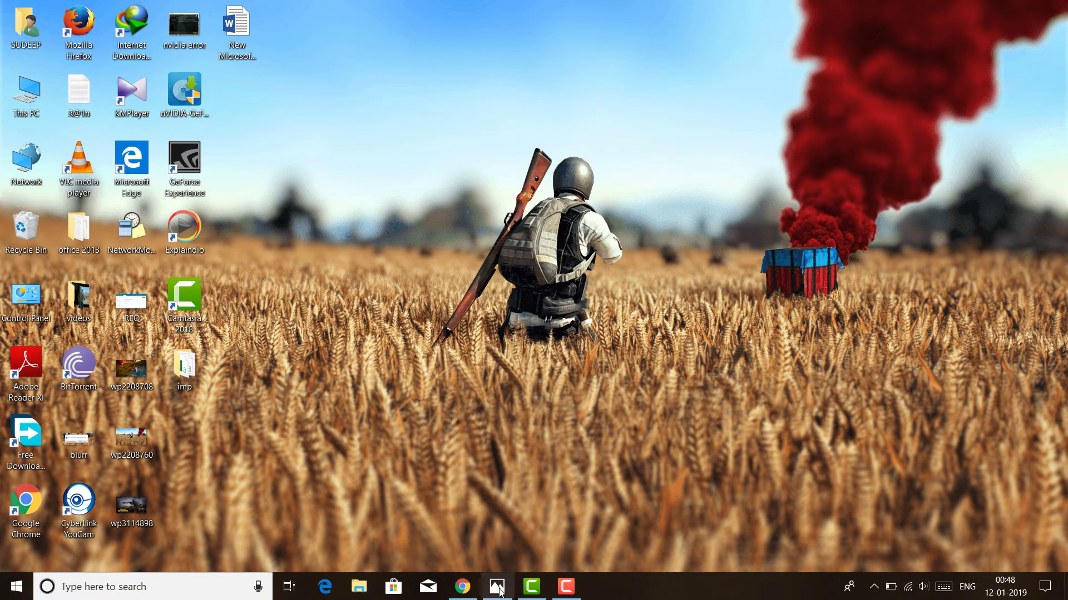
mouse_move(501, 593)
click(496, 556)
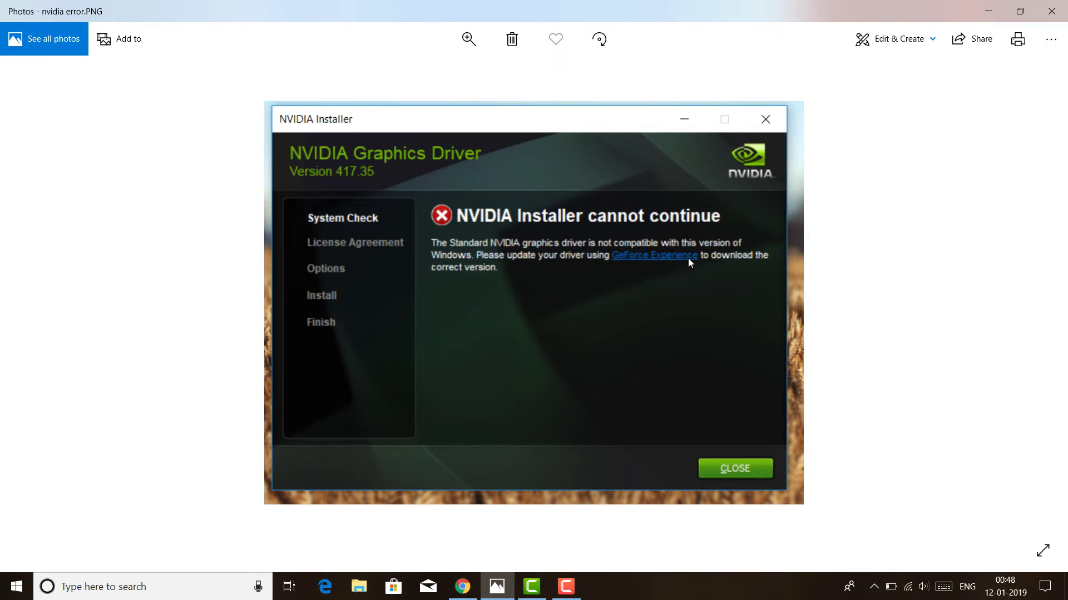
Minimize the Photos window and refresh the desktop.
click(987, 14)
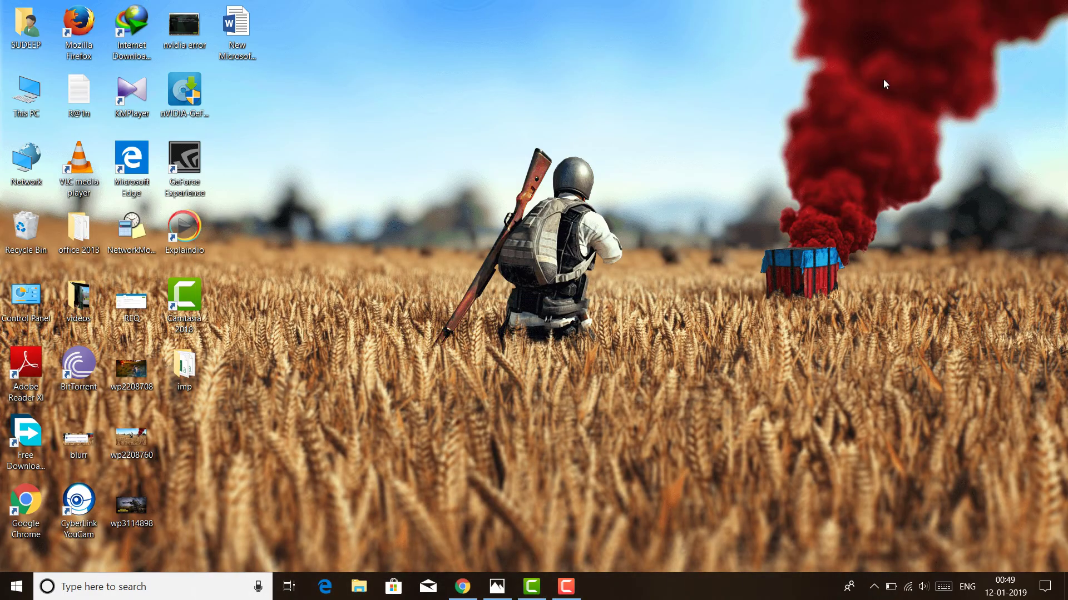
right_click(647, 173)
click(673, 215)
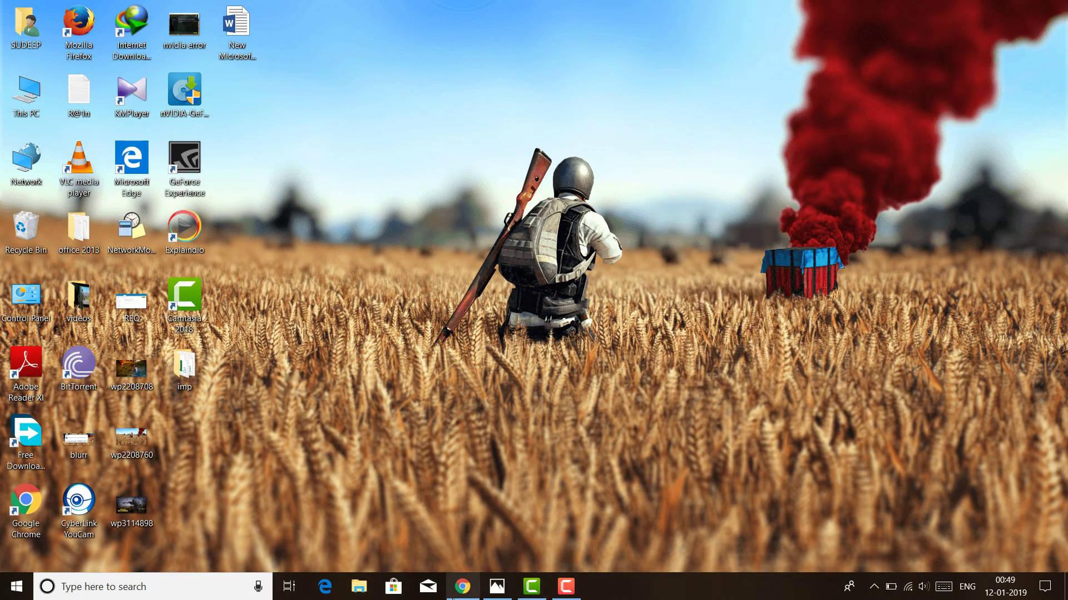
Download GeForce Experience from the GeForce drivers page, then minimize Chrome.
click(462, 587)
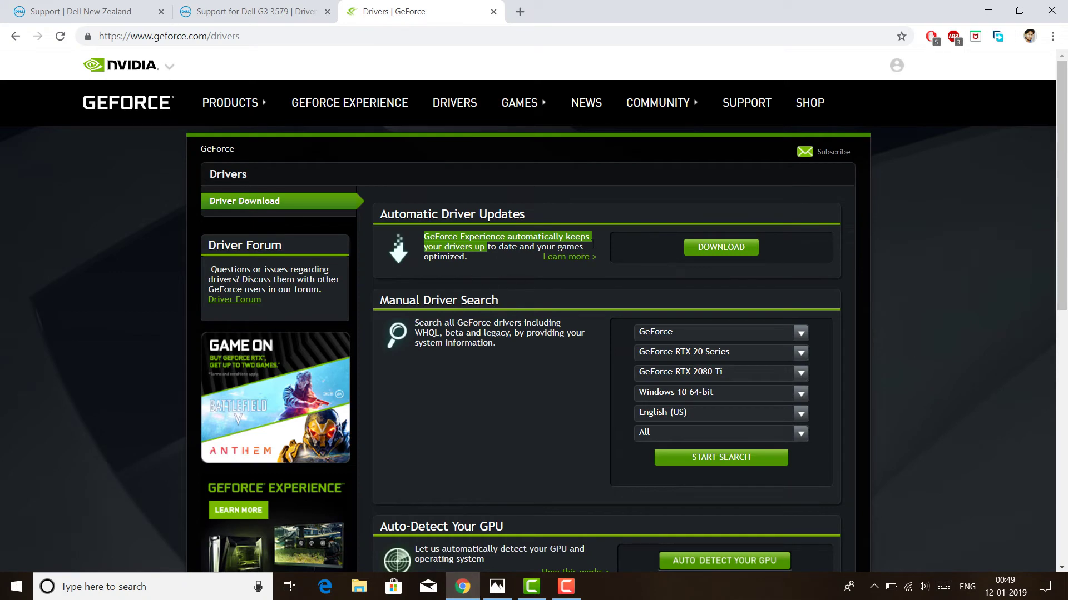
click(716, 248)
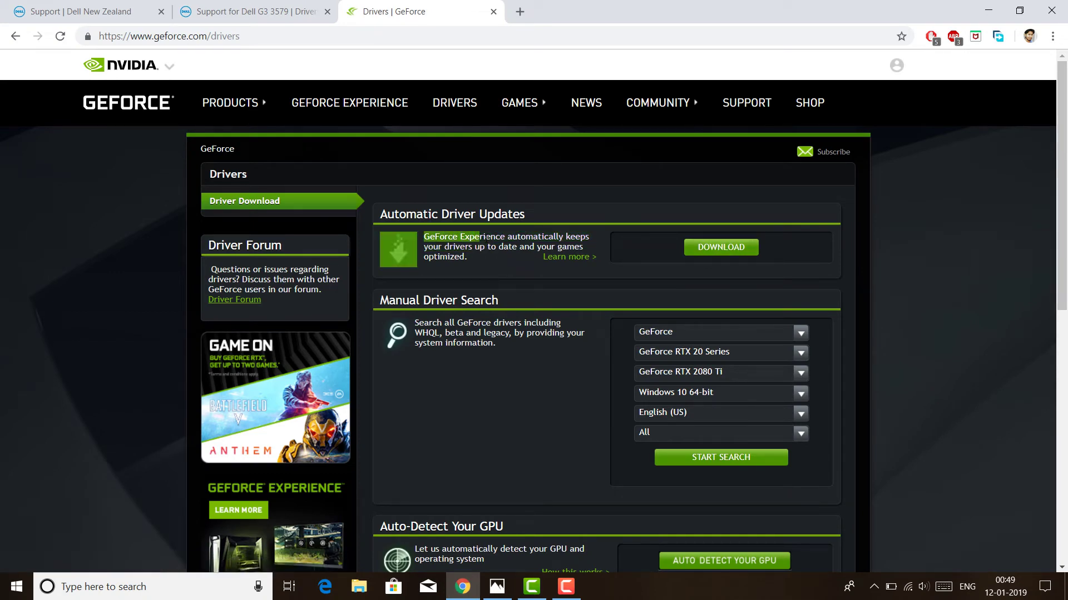
click(990, 10)
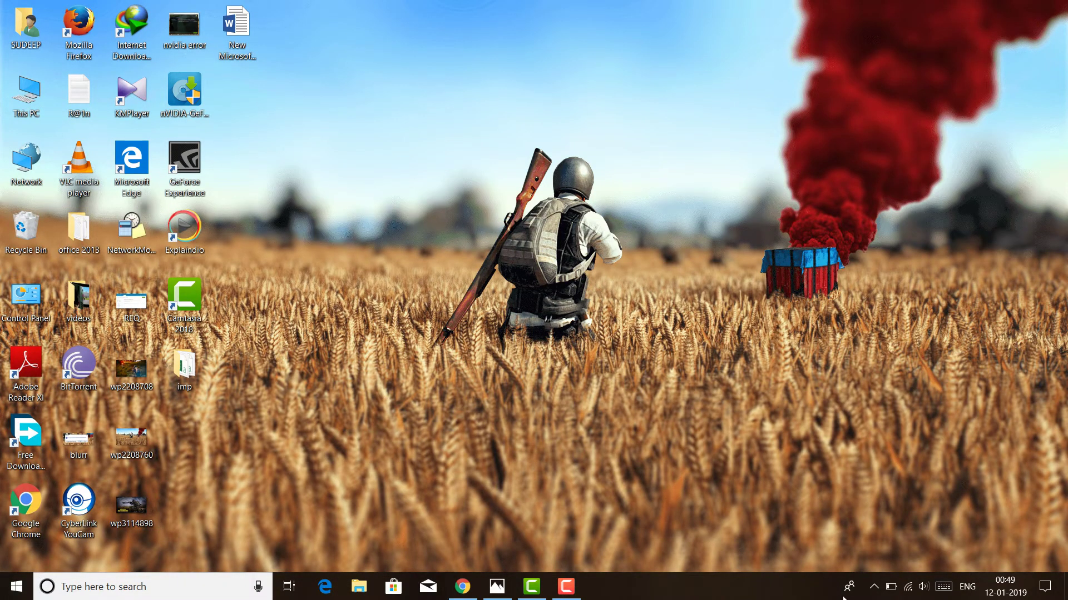
Search Windows for 'ge f', then dismiss the search without opening anything.
click(11, 594)
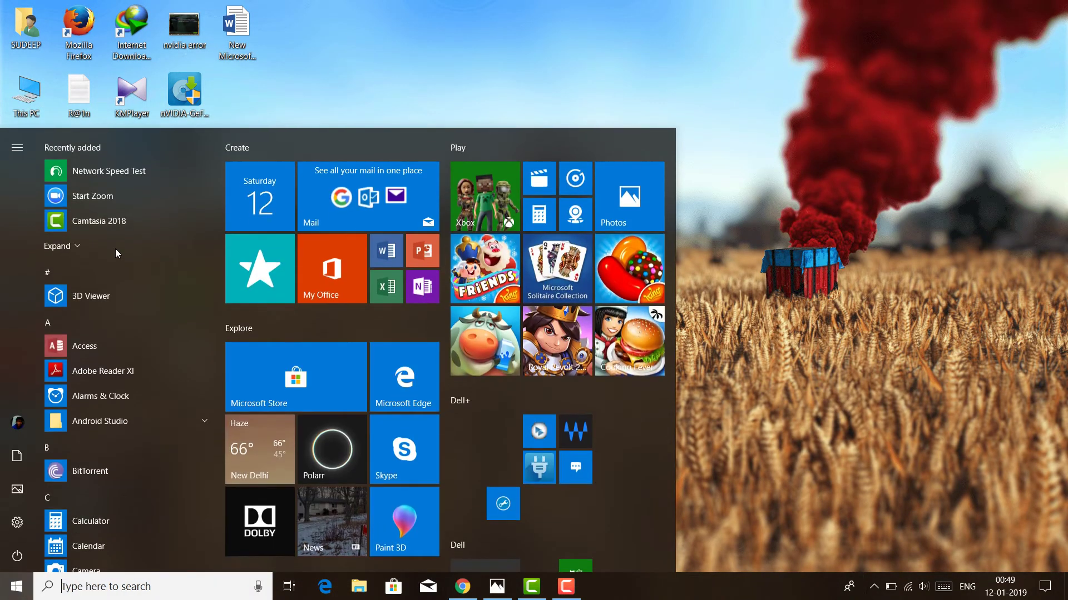
click(132, 592)
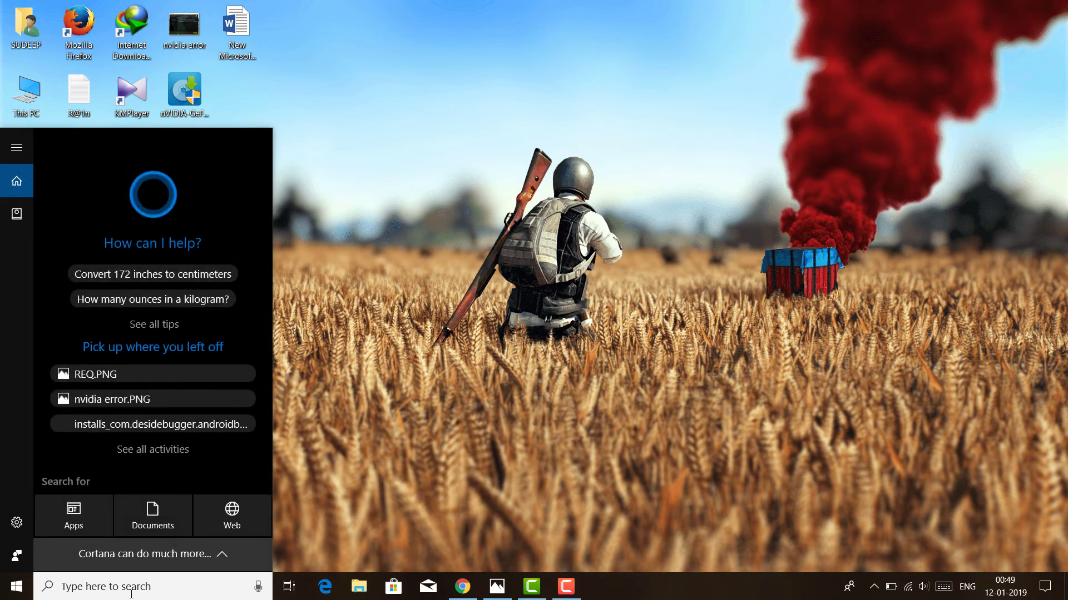
text(ge f)
key(Escape)
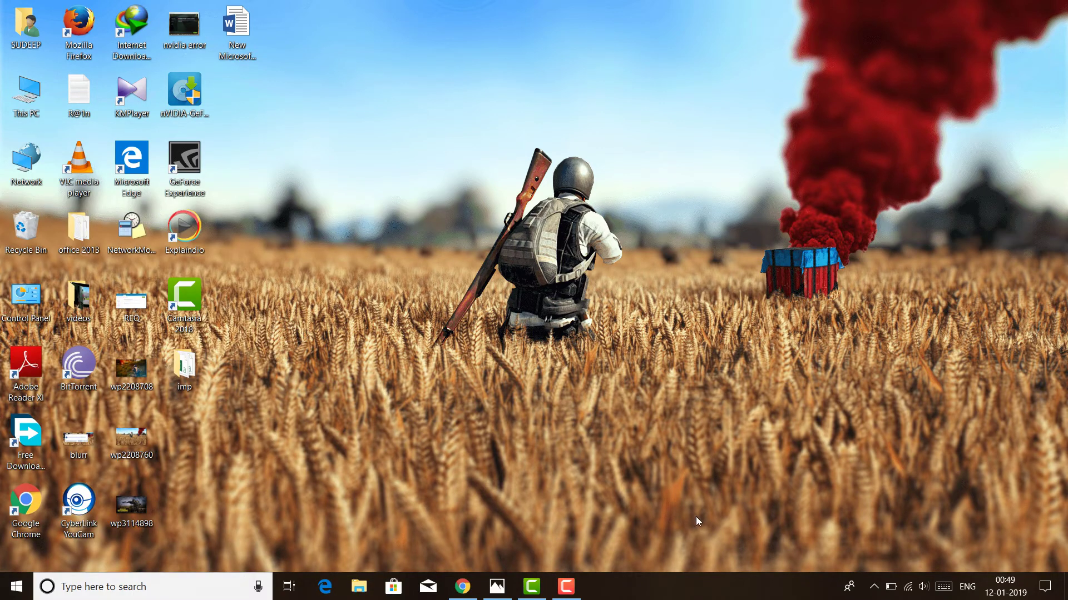
Launch GeForce Experience from the tray, maximize it, and check the Drivers tab showing 417.35 installed.
click(877, 592)
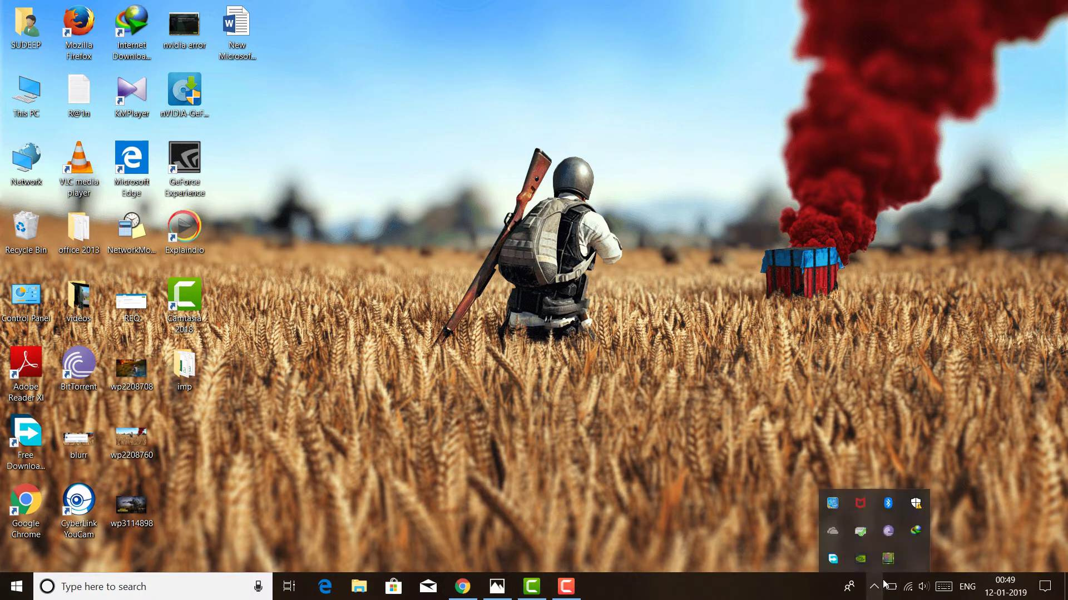
click(886, 554)
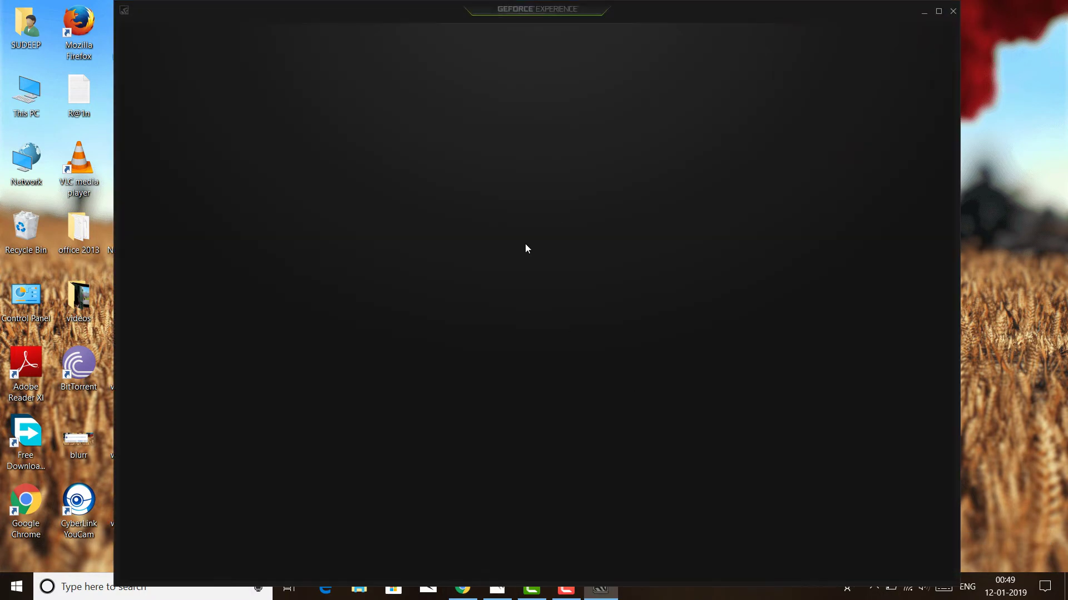
click(939, 16)
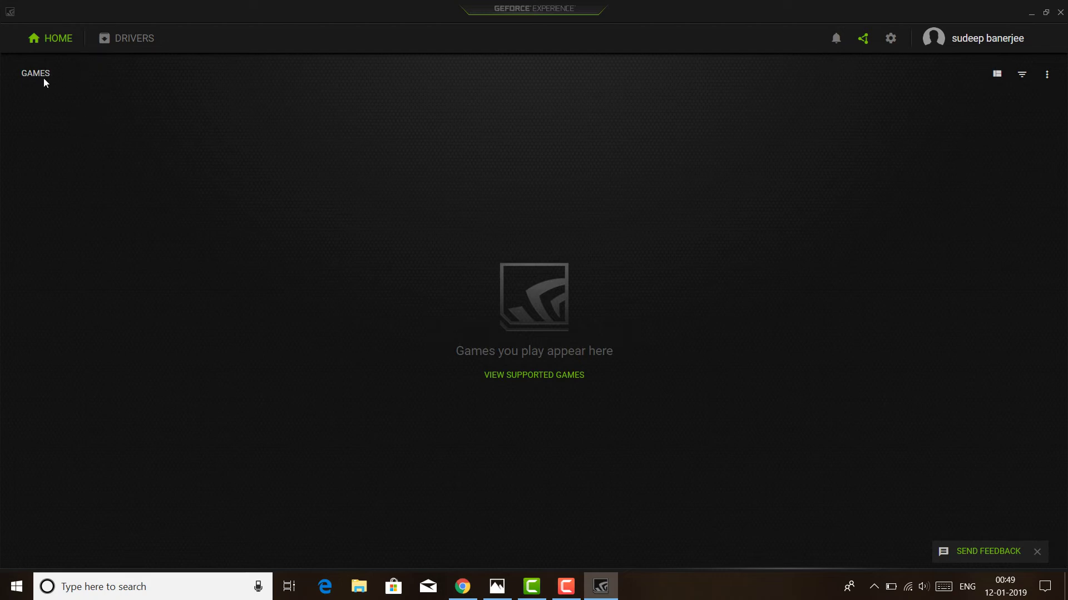
click(520, 377)
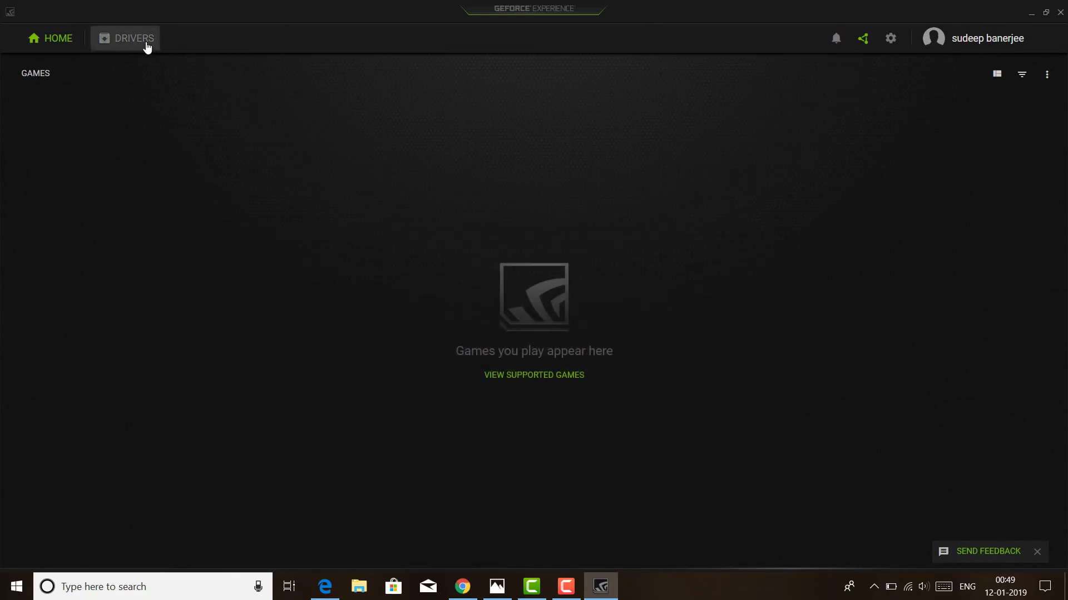
click(147, 47)
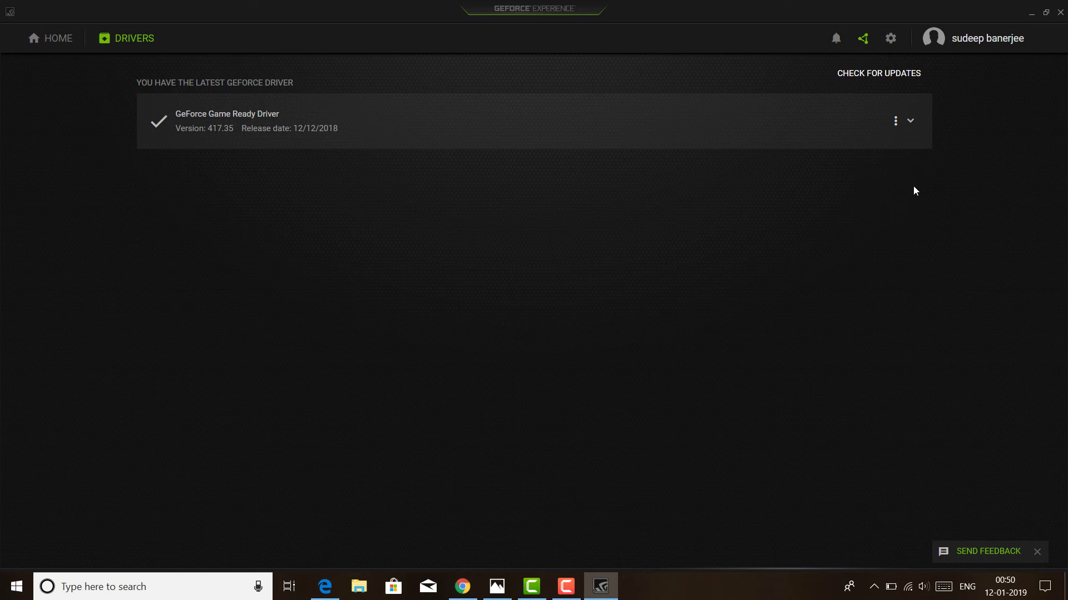
Minimize GeForce Experience and refresh the desktop twice.
click(1033, 12)
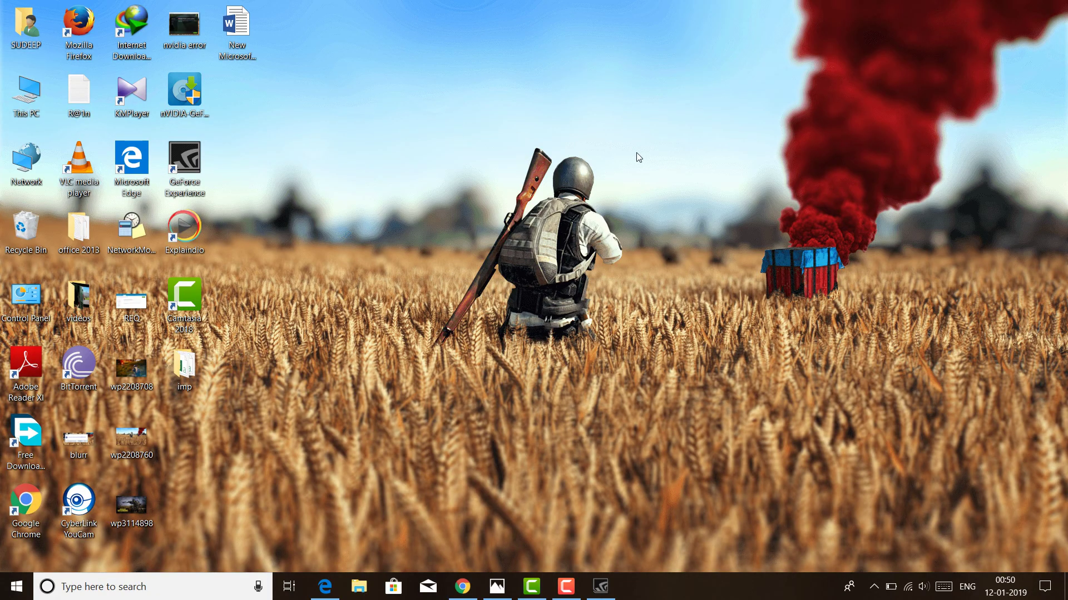
right_click(573, 146)
click(602, 189)
right_click(556, 179)
click(584, 222)
Restore GeForce Experience, return to its games library, and close it.
click(606, 585)
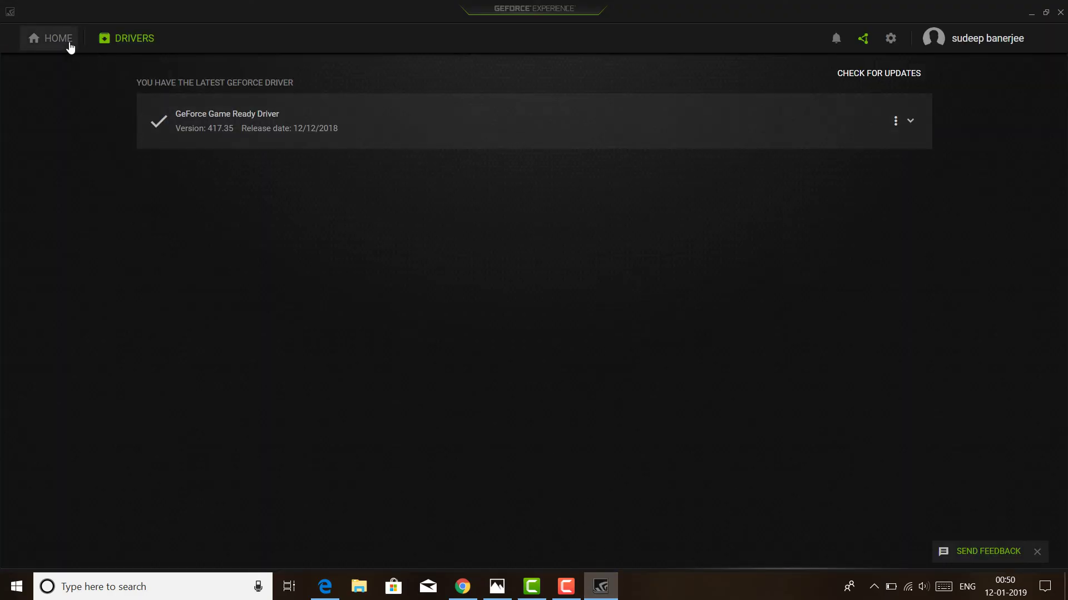
click(69, 46)
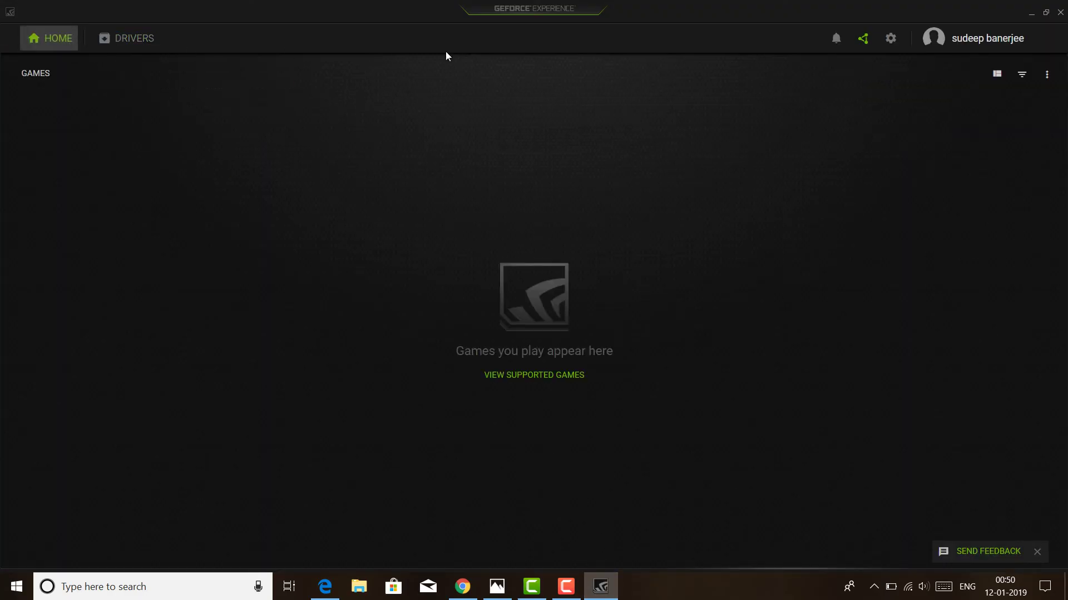
click(1060, 12)
Refresh the desktop, confirm NVIDIA Control Panel is listed, and launch it from the NVIDIA tray icon.
right_click(589, 300)
click(612, 341)
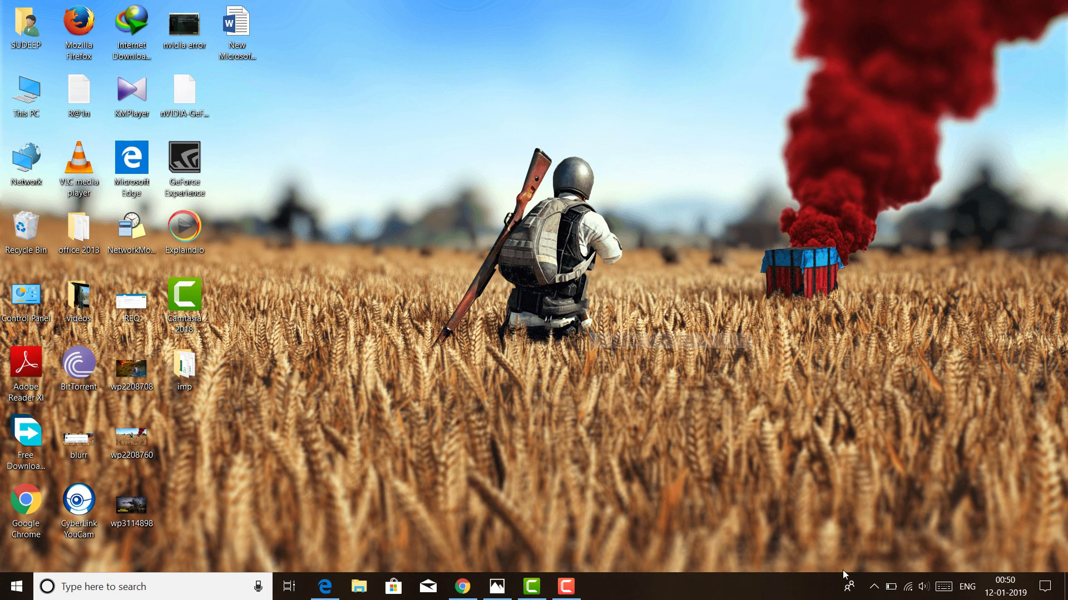
right_click(524, 263)
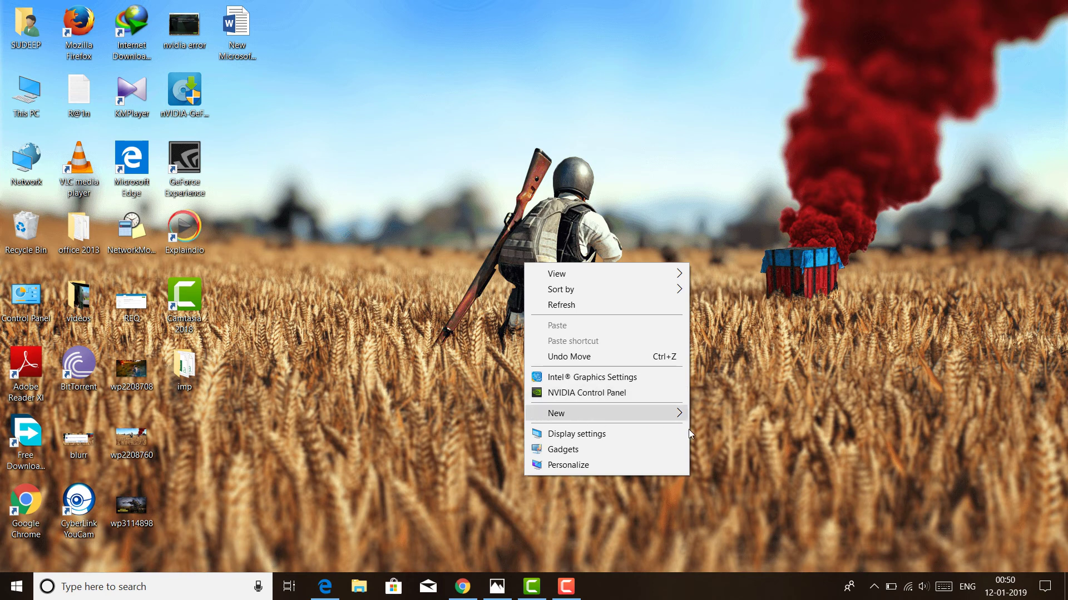
click(874, 586)
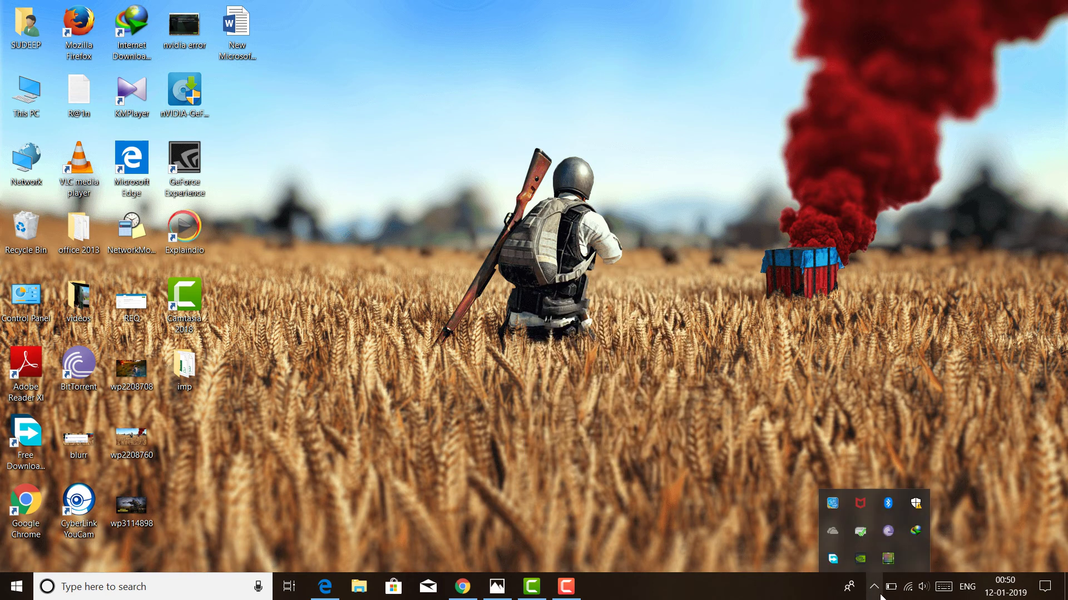
right_click(864, 564)
click(865, 564)
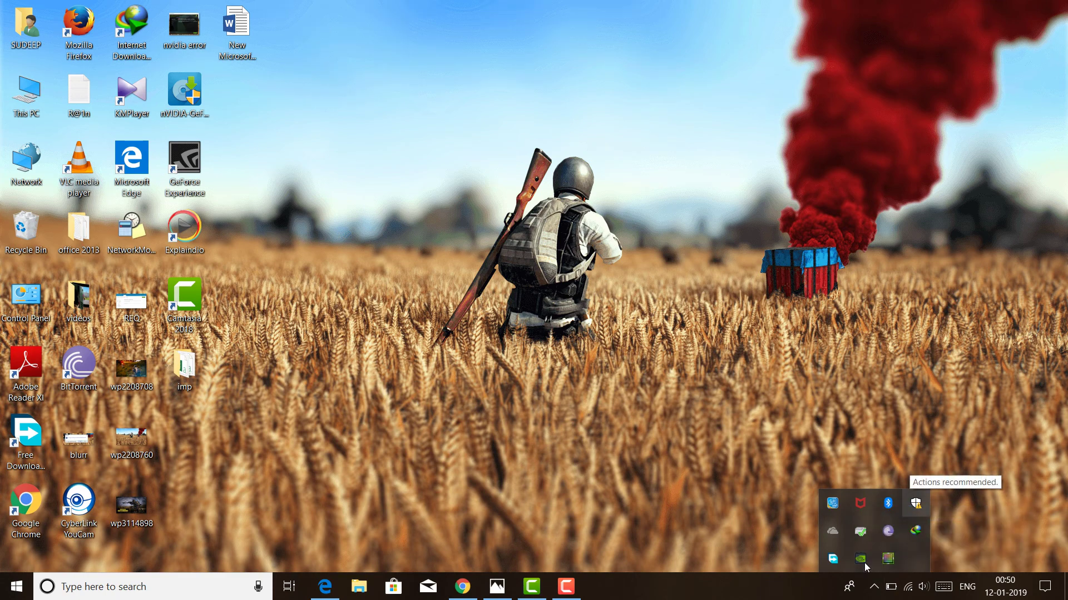
On Manage 3D Settings, review the Program Settings tab, then return to Global Settings.
click(875, 589)
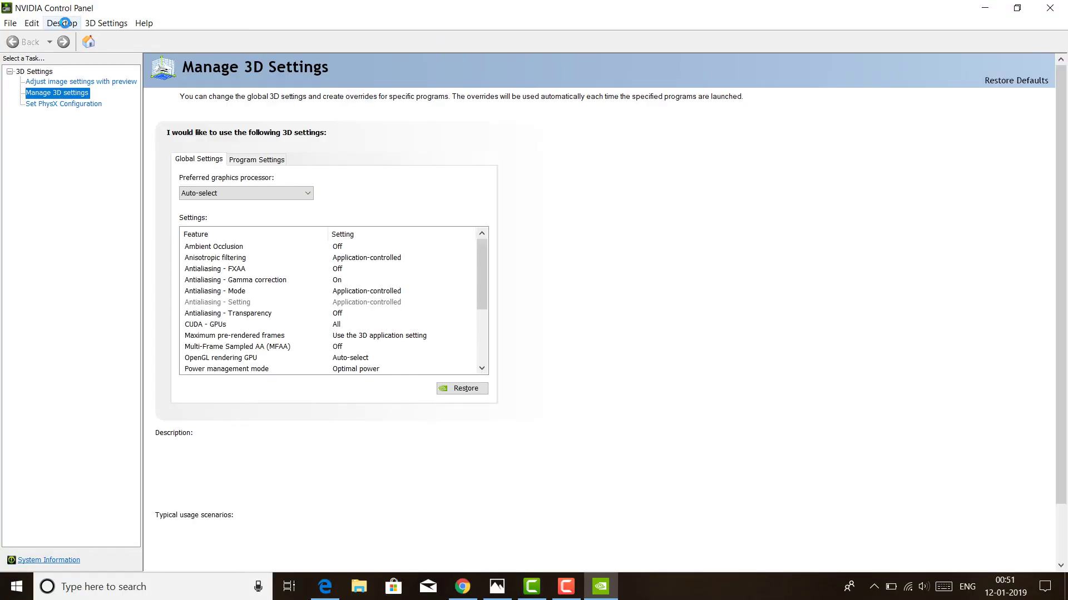
click(238, 160)
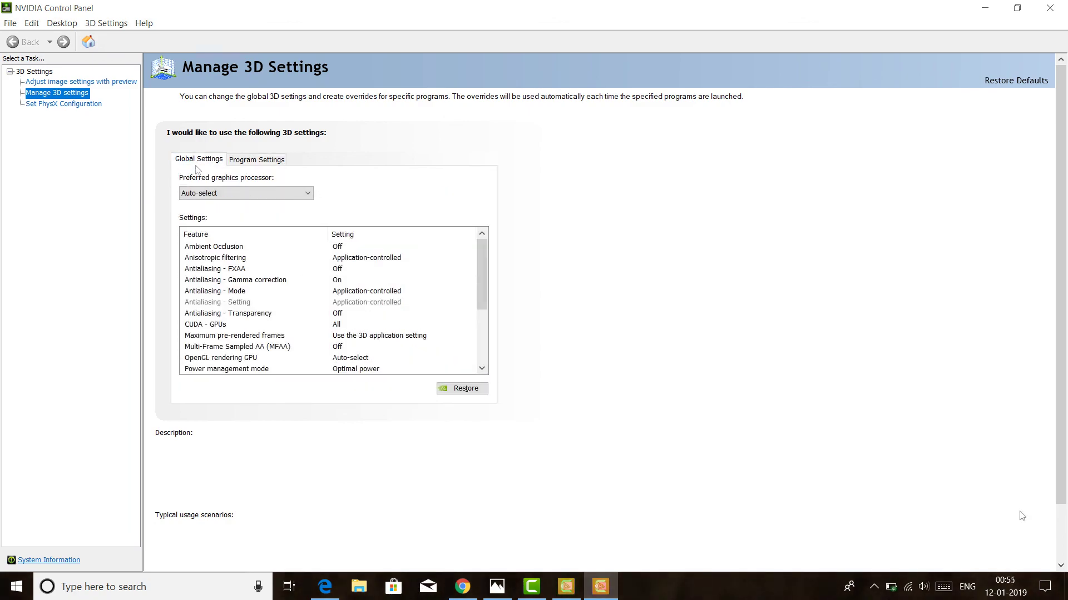
click(197, 160)
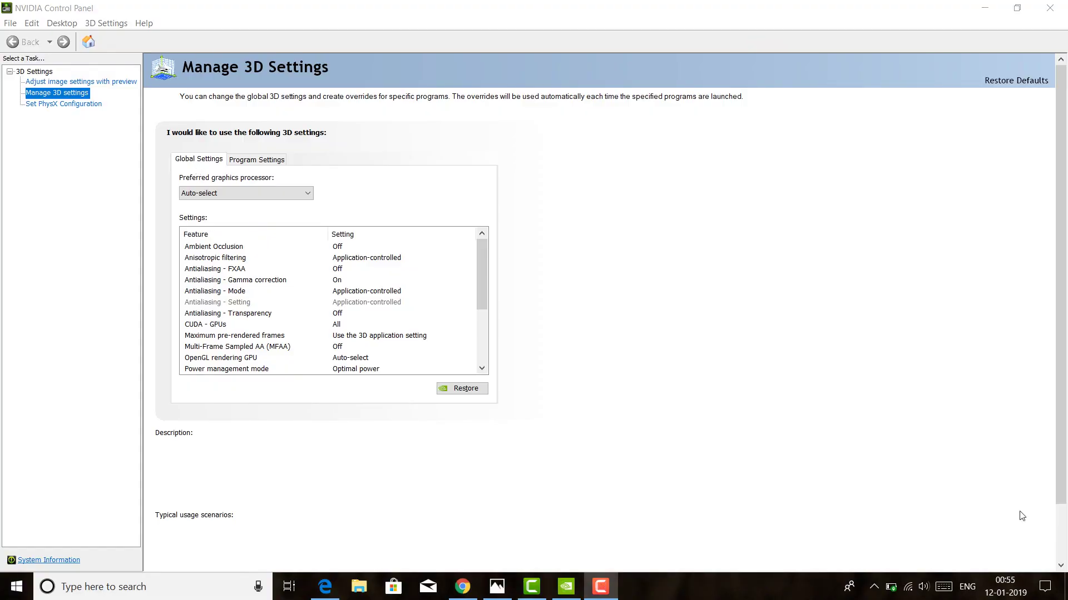